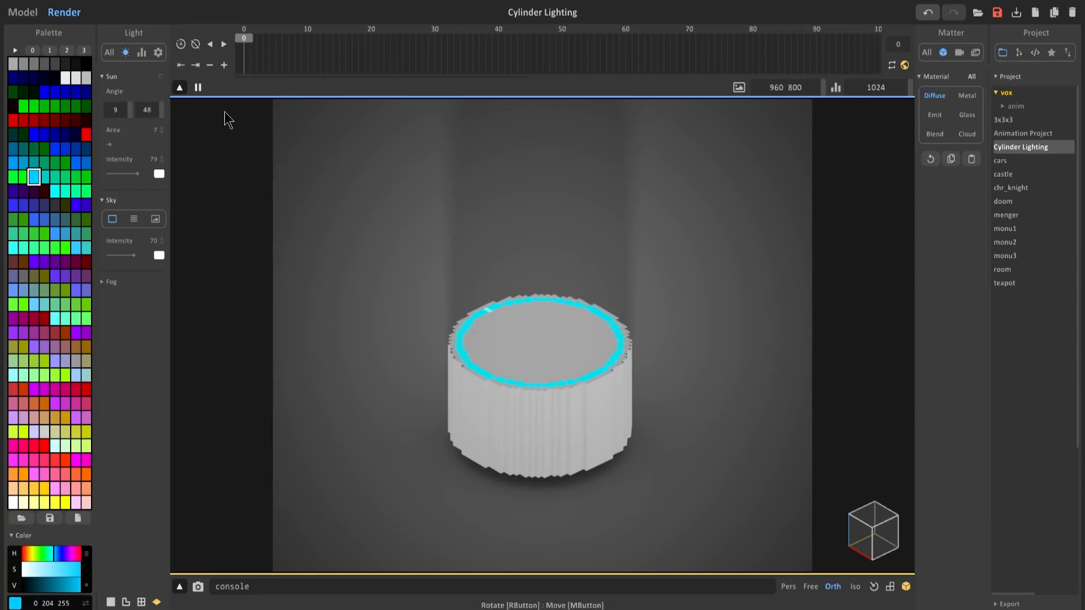
click(30, 20)
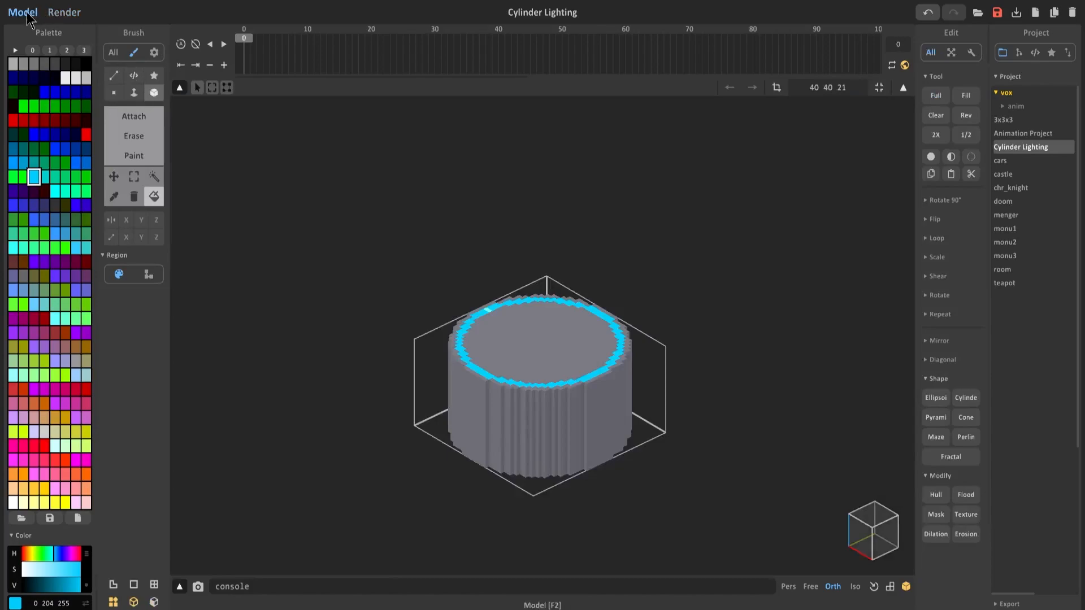
click(76, 16)
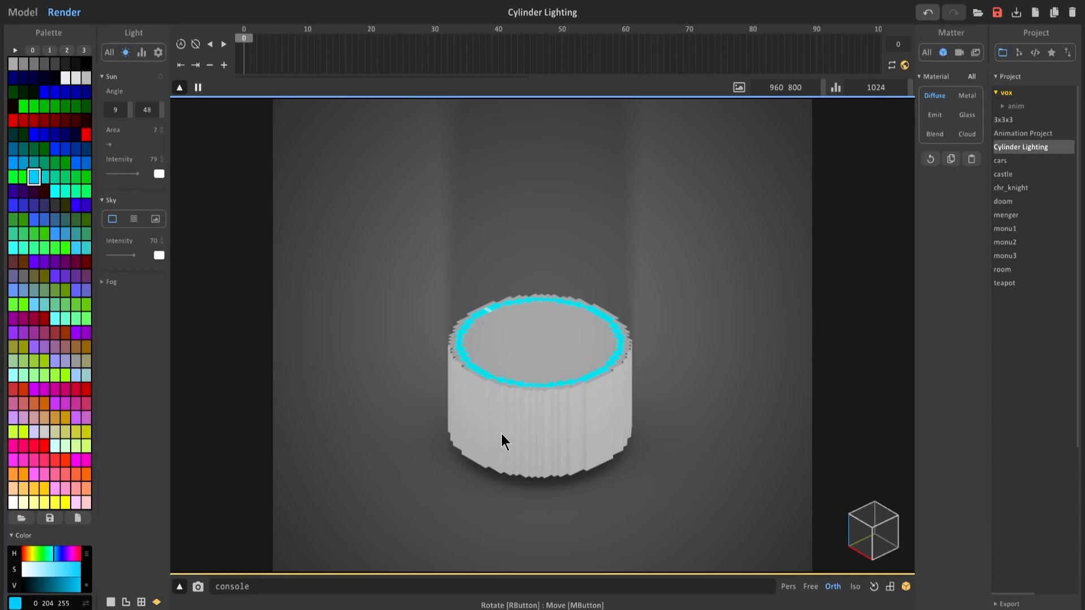
Give the cylinder's grey colour a Metal material with IOR 1.75, specular 1.71 and metallic 39
alt+click(480, 408)
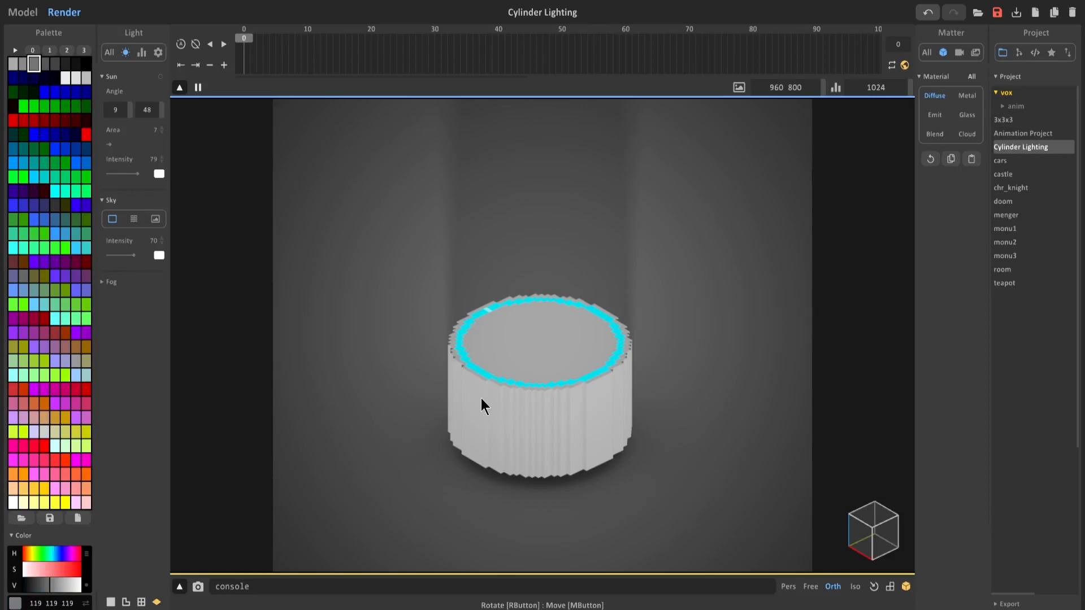
click(966, 96)
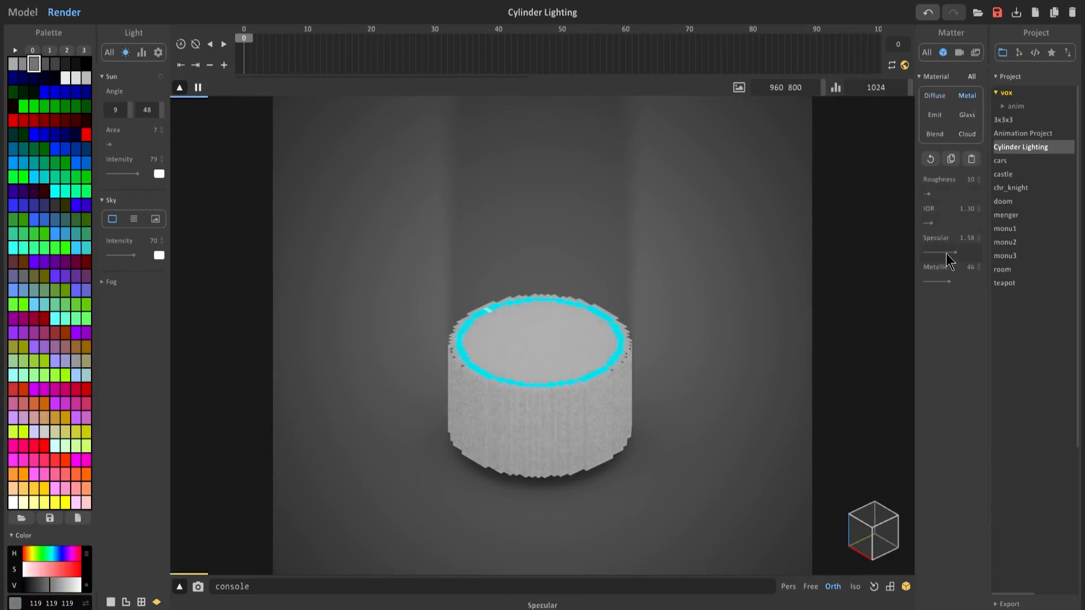
mouse_move(953, 251)
mouse_down()
mouse_move(935, 252)
mouse_move(958, 249)
mouse_up()
drag(947, 286, 945, 281)
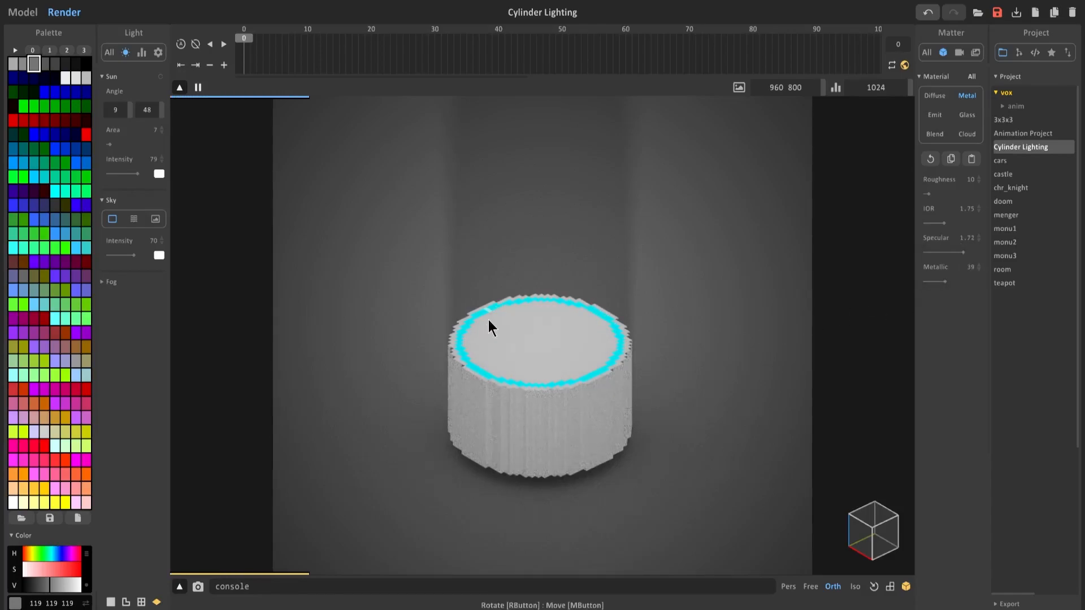
Give the cylinder's cyan ring a Blend material with specular 1.48 and transparency 68
click(605, 317)
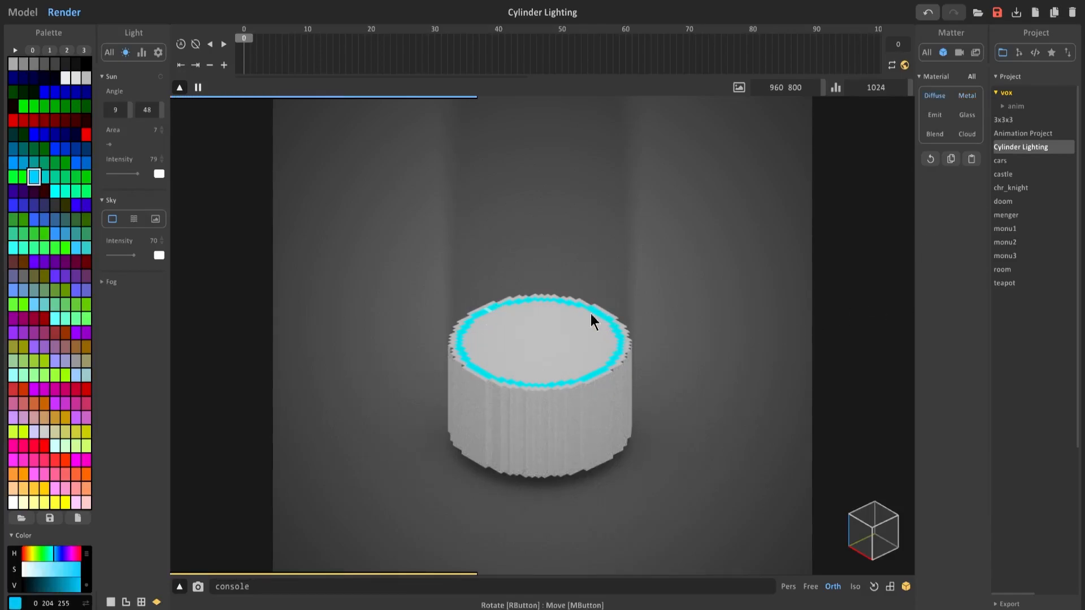
click(937, 135)
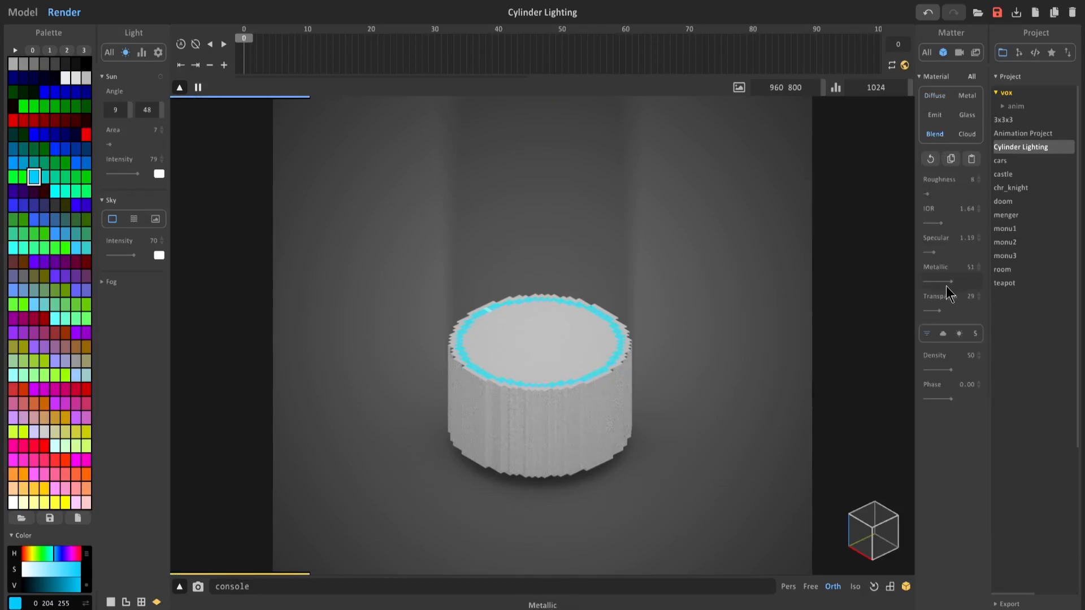
drag(946, 310, 954, 311)
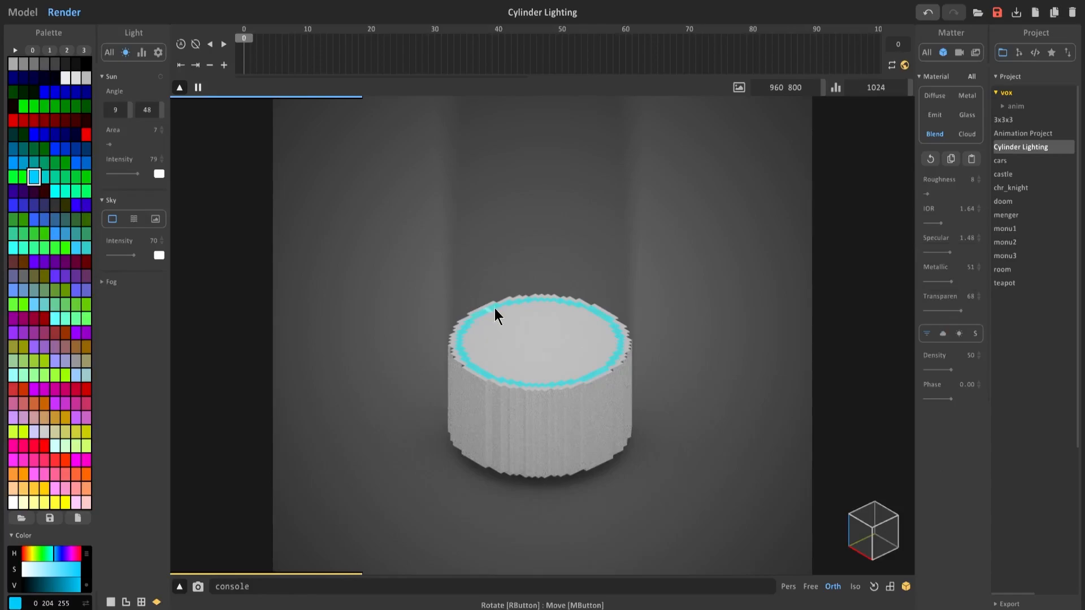
Make the light cyan highlight on the ring an Emit material with emission 71 and power 2
scroll(487, 310, up, 5)
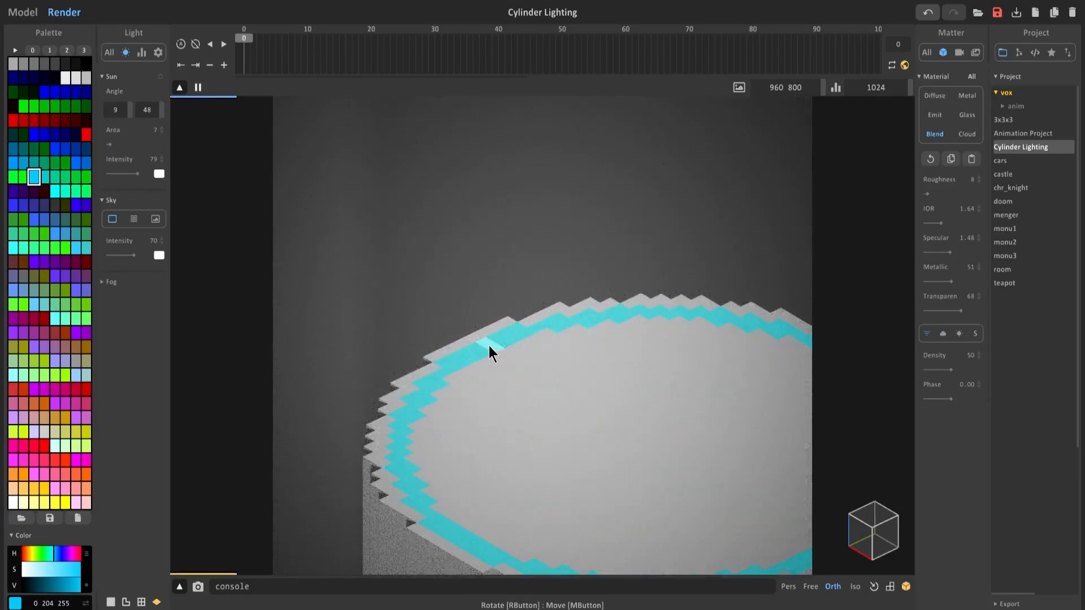
click(489, 345)
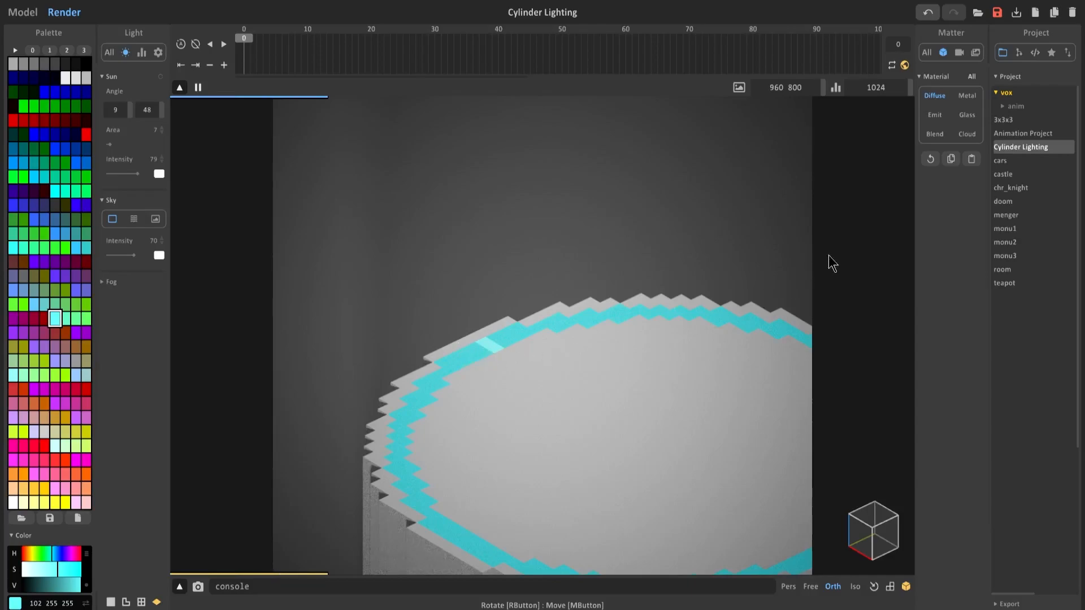
click(938, 117)
mouse_move(947, 196)
mouse_down()
mouse_move(926, 200)
mouse_move(962, 193)
mouse_up()
click(928, 226)
click(934, 223)
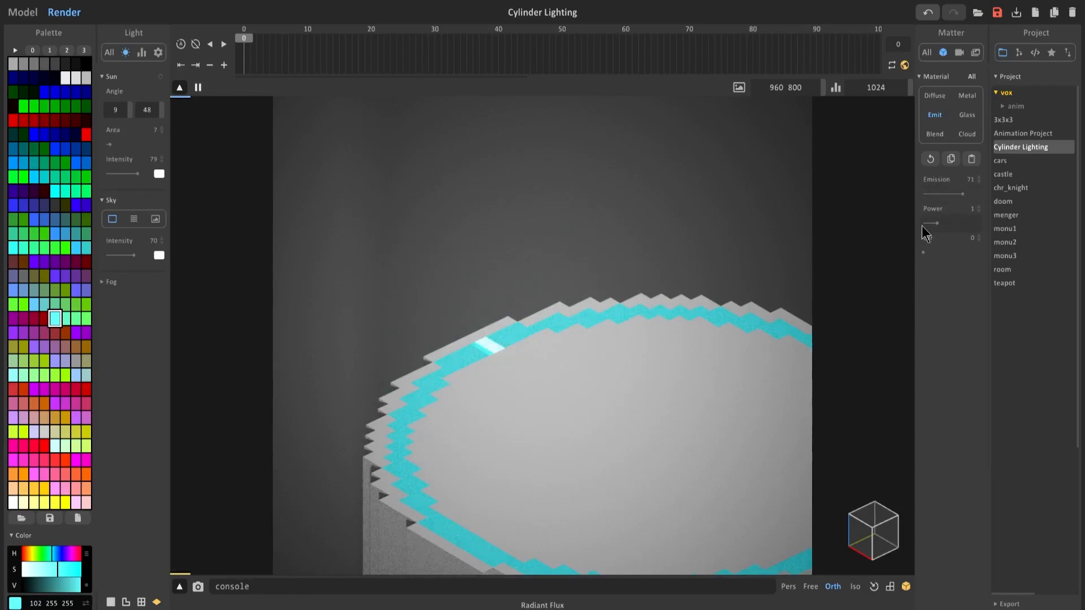
scroll(656, 296, down, 3)
click(949, 222)
scroll(669, 323, down, 3)
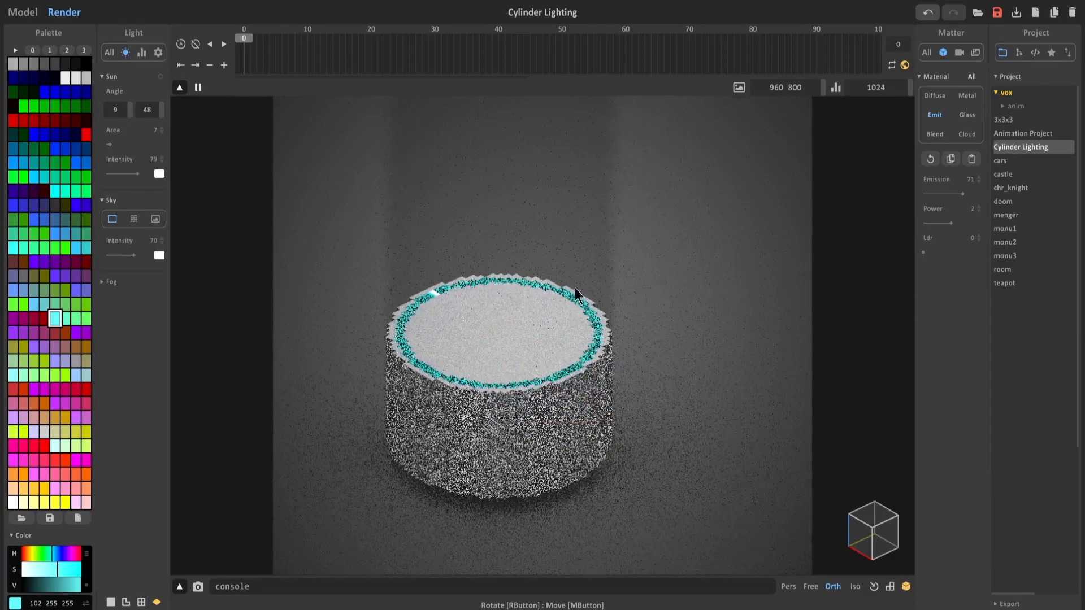
scroll(599, 305, down, 2)
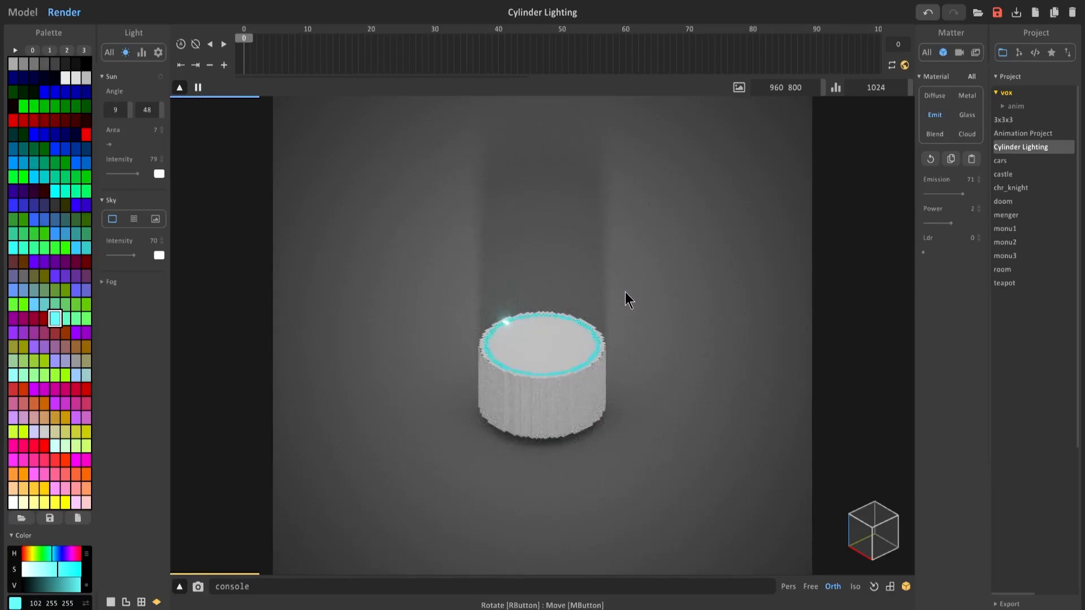
right_drag(599, 320, 416, 292)
scroll(678, 299, up, 3)
scroll(416, 293, down, 3)
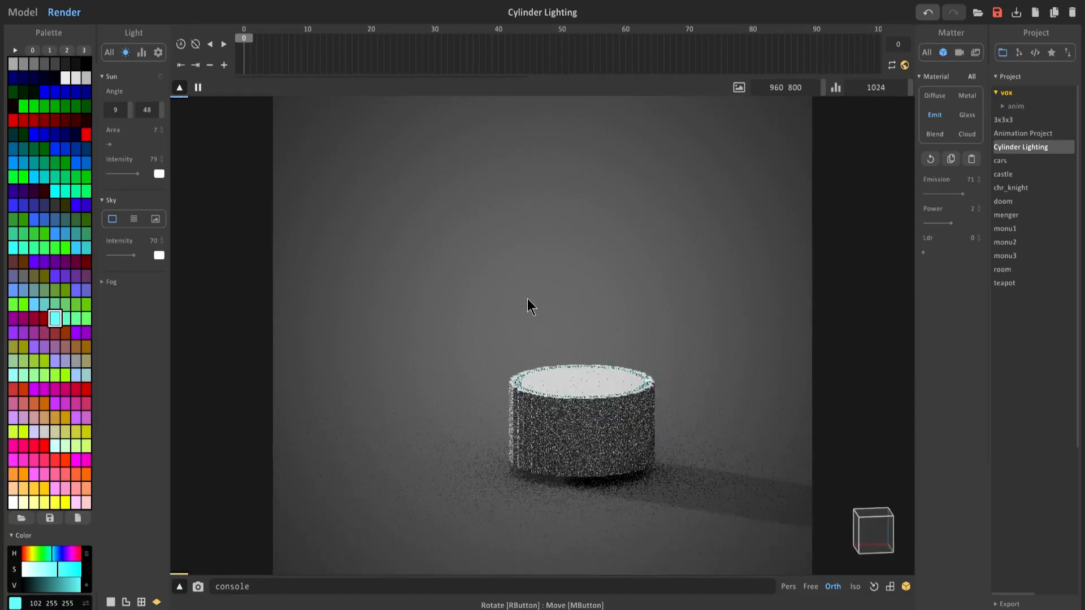
right_drag(521, 297, 635, 321)
scroll(635, 321, down, 1)
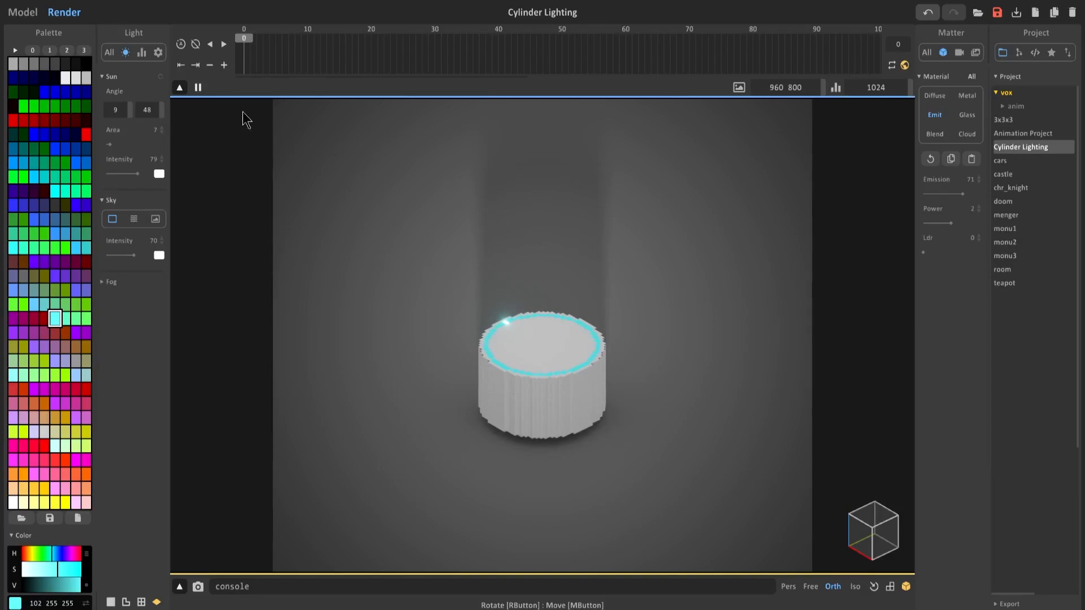
Enable MIS-Reflect, MIS-Scatter and TR-Shadow sampling for the render, and disable Shadow
click(144, 55)
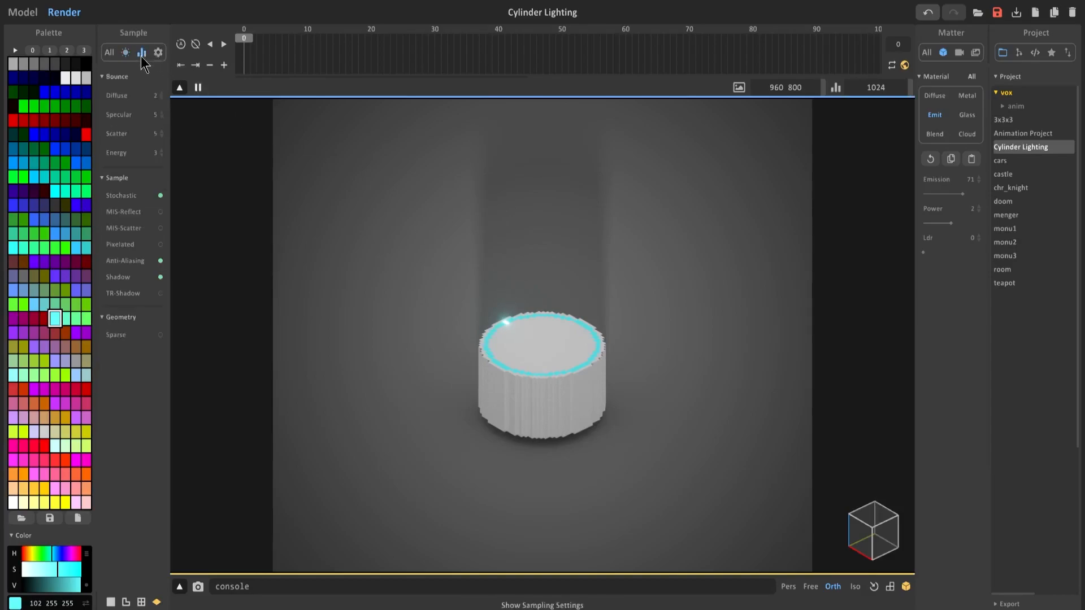
click(161, 212)
click(161, 229)
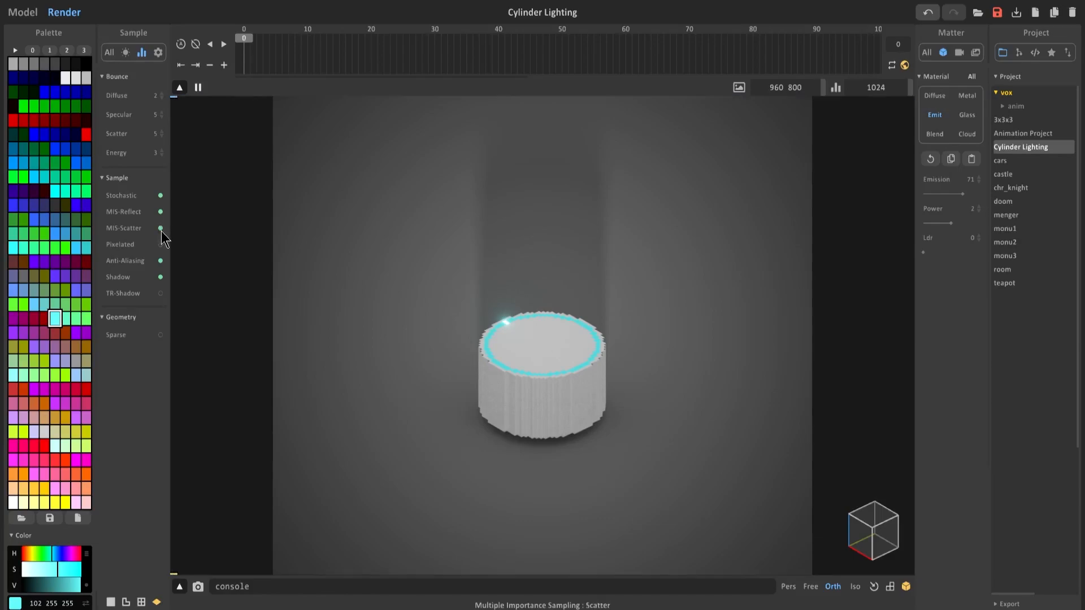
click(161, 294)
click(161, 277)
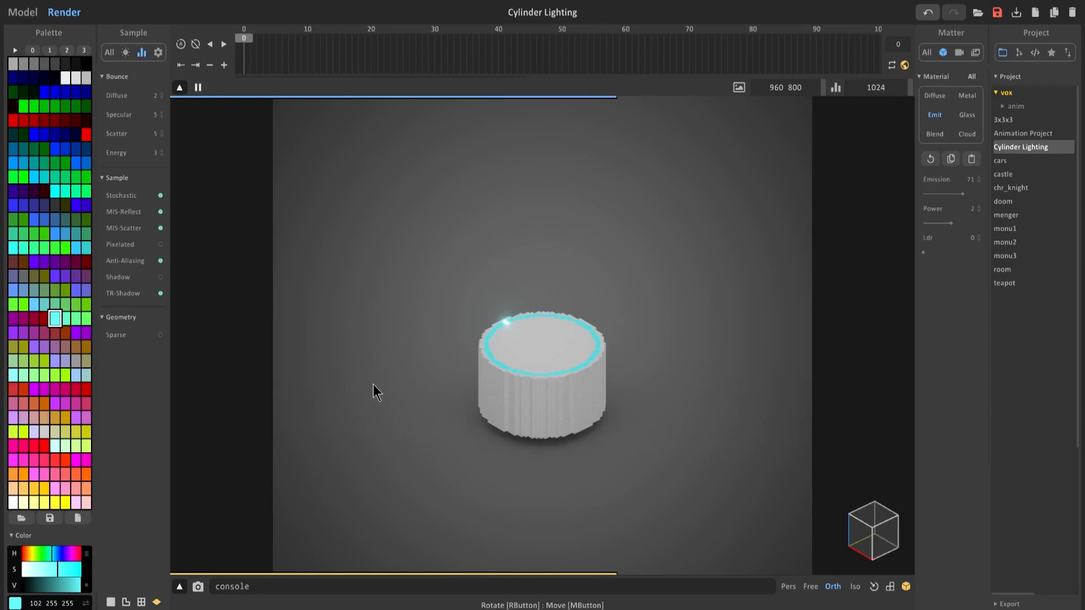
Give the ground a Metal material with specular 1.48 and metallic 39
click(360, 390)
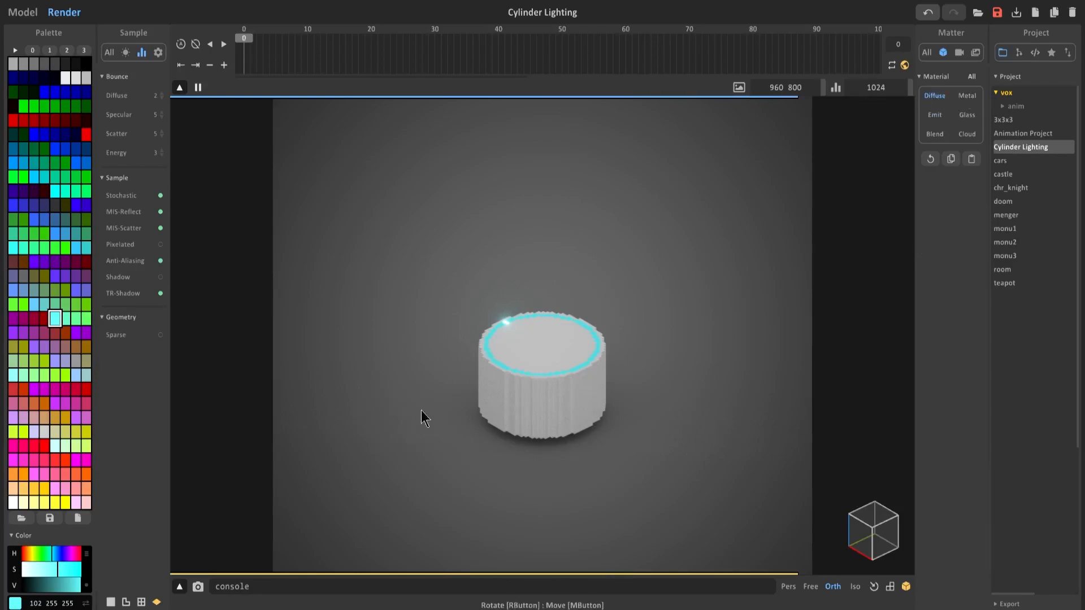
click(968, 96)
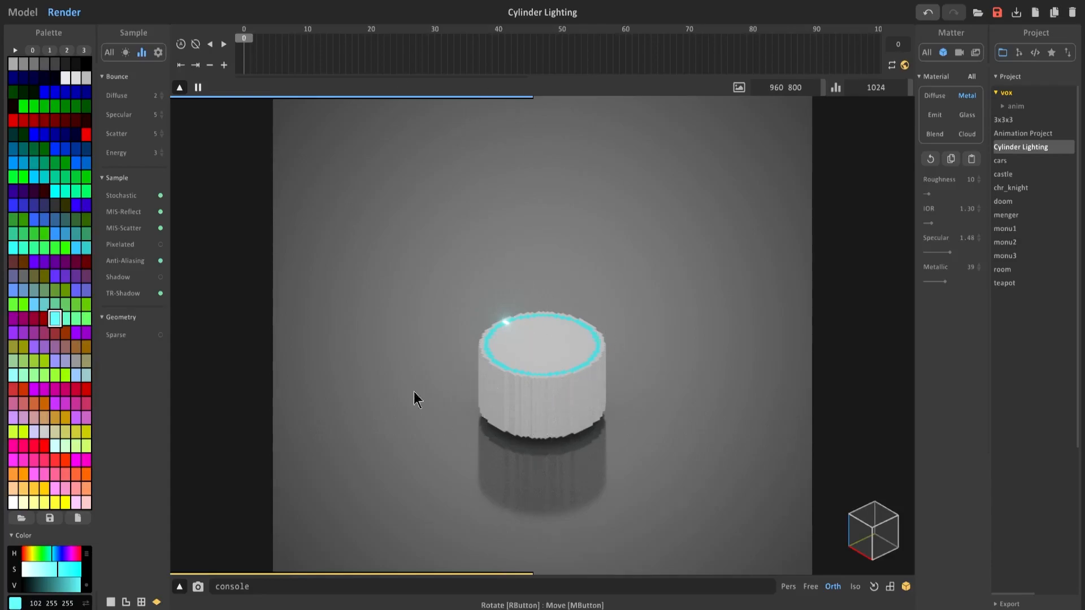
Light the scene with the HDR sky image at intensity 18 and rotation 145, and set the sun intensity to 25
click(125, 52)
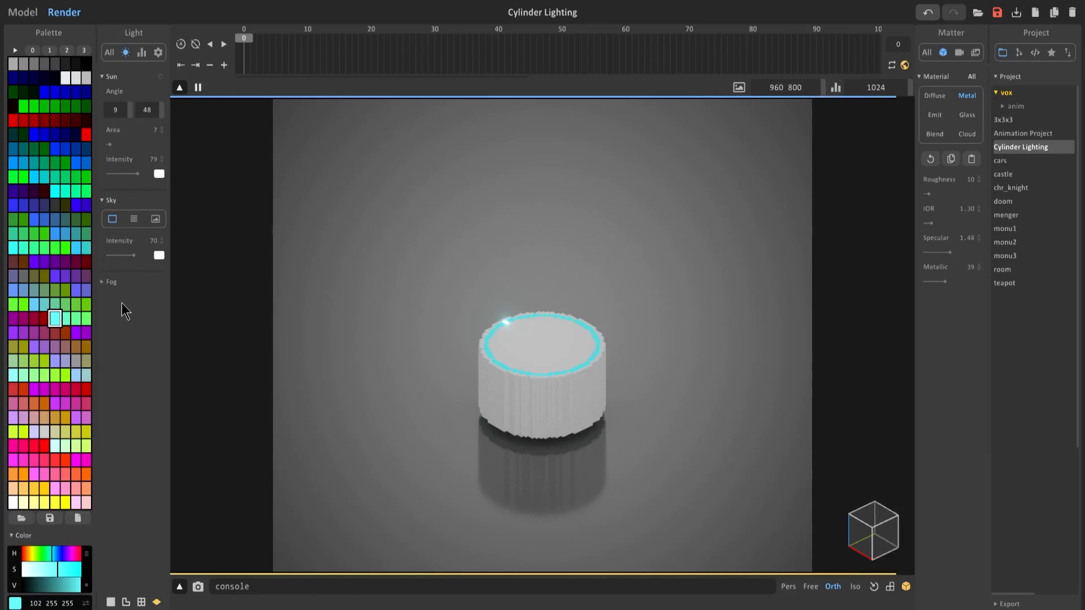
click(156, 220)
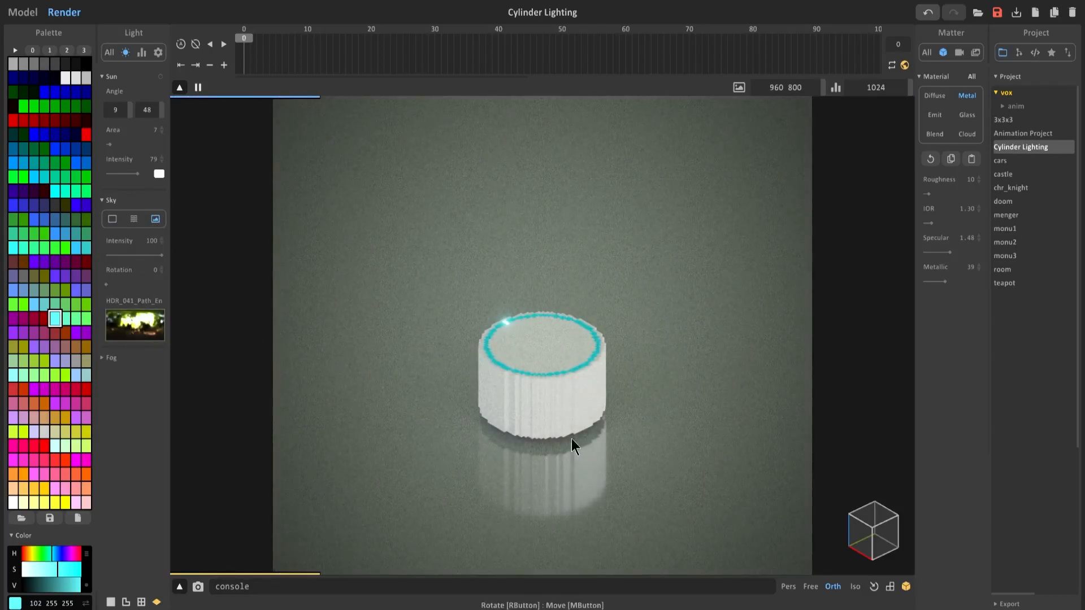
drag(161, 256, 132, 256)
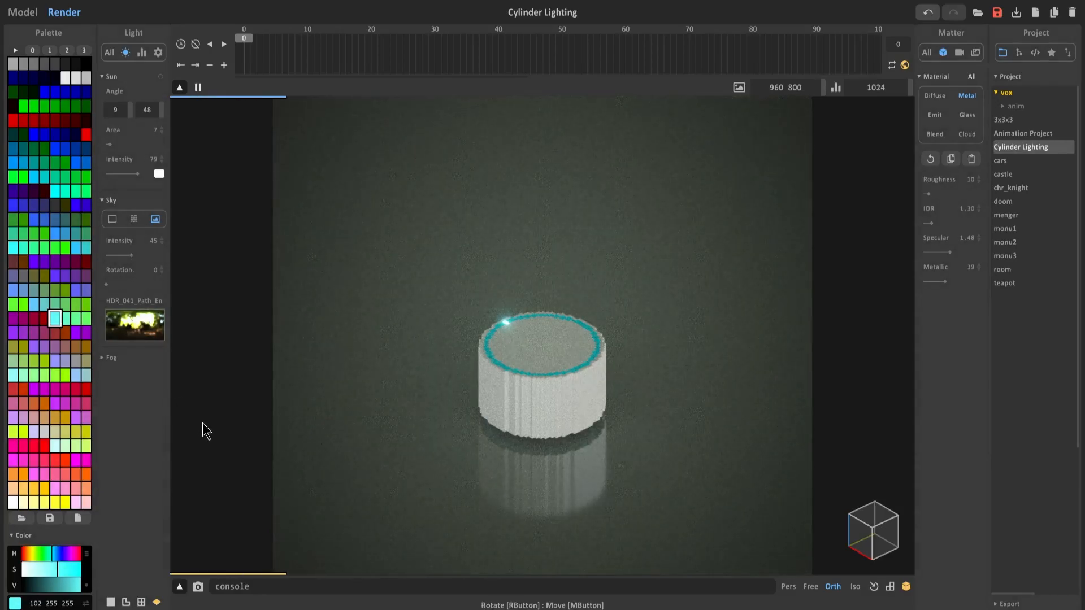
click(125, 284)
drag(125, 282, 128, 283)
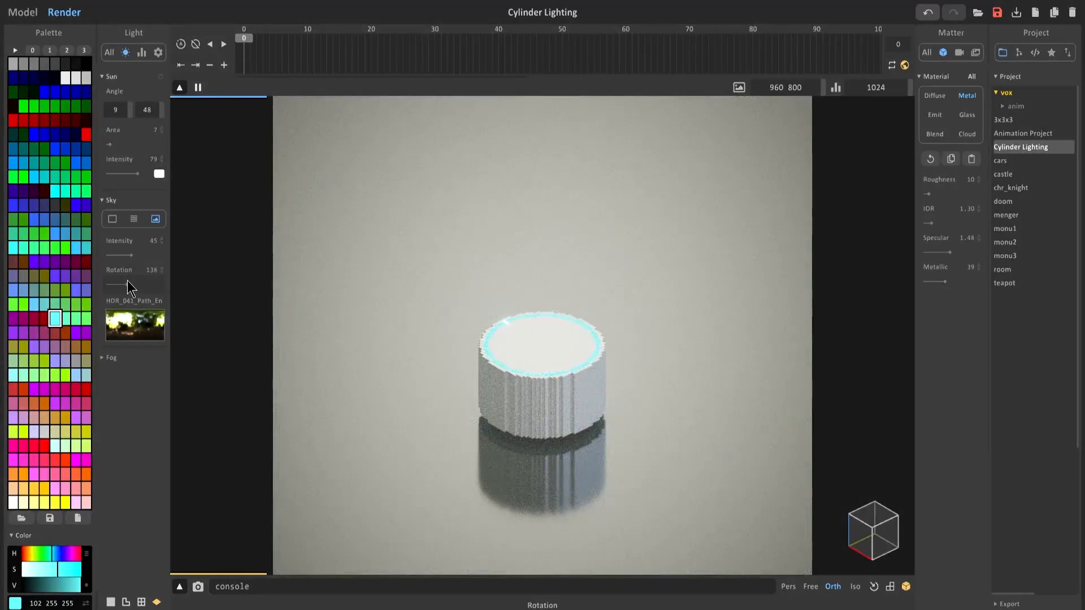
drag(128, 282, 127, 283)
click(128, 282)
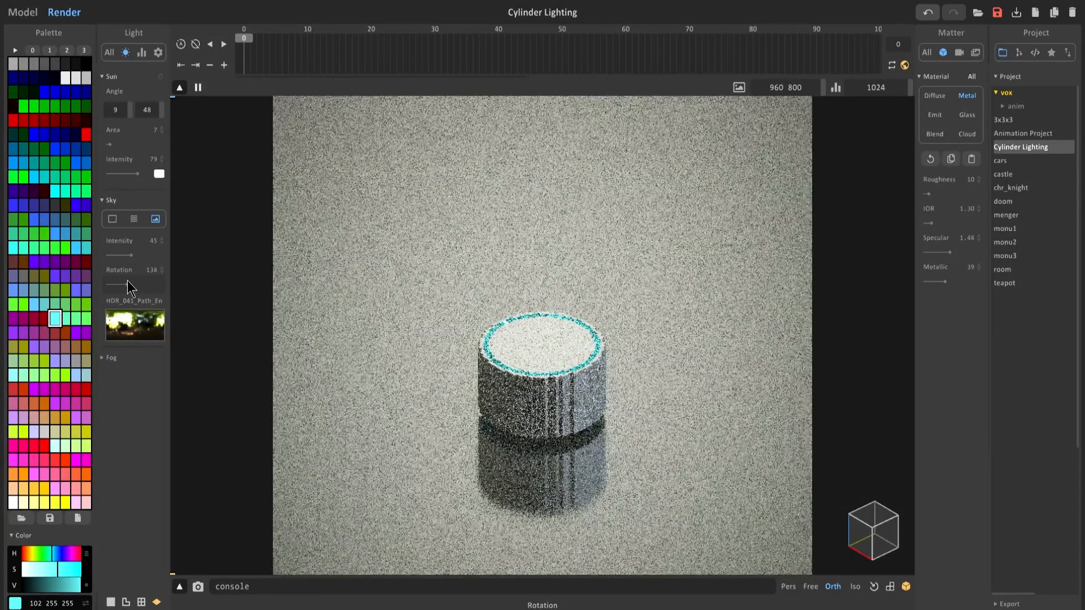
click(124, 254)
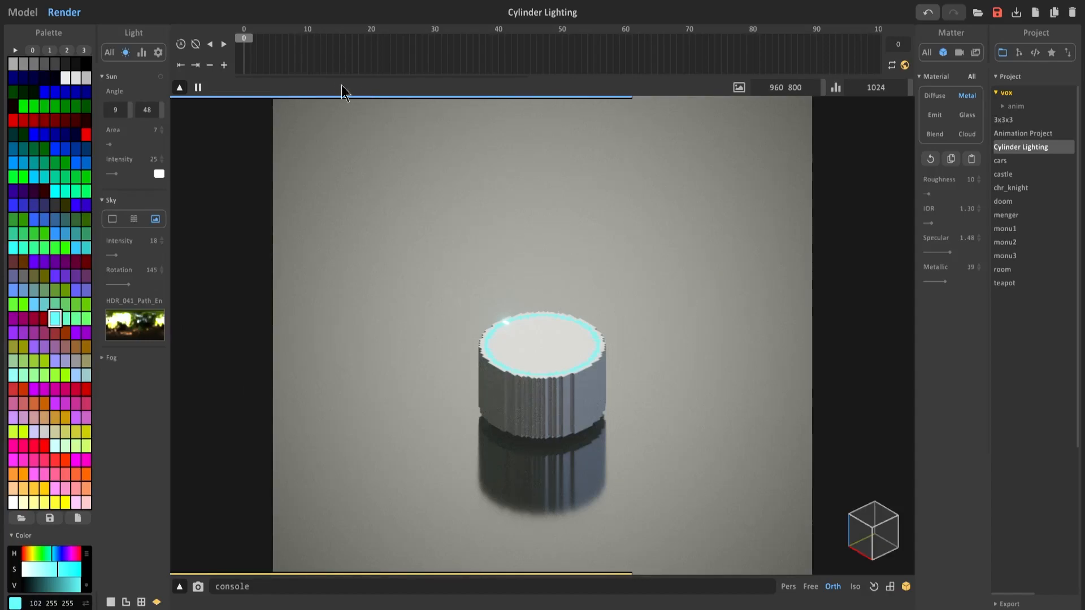
Return to modelling at object level and place a pasted copy of the cylinder behind the original along the green axis
click(18, 12)
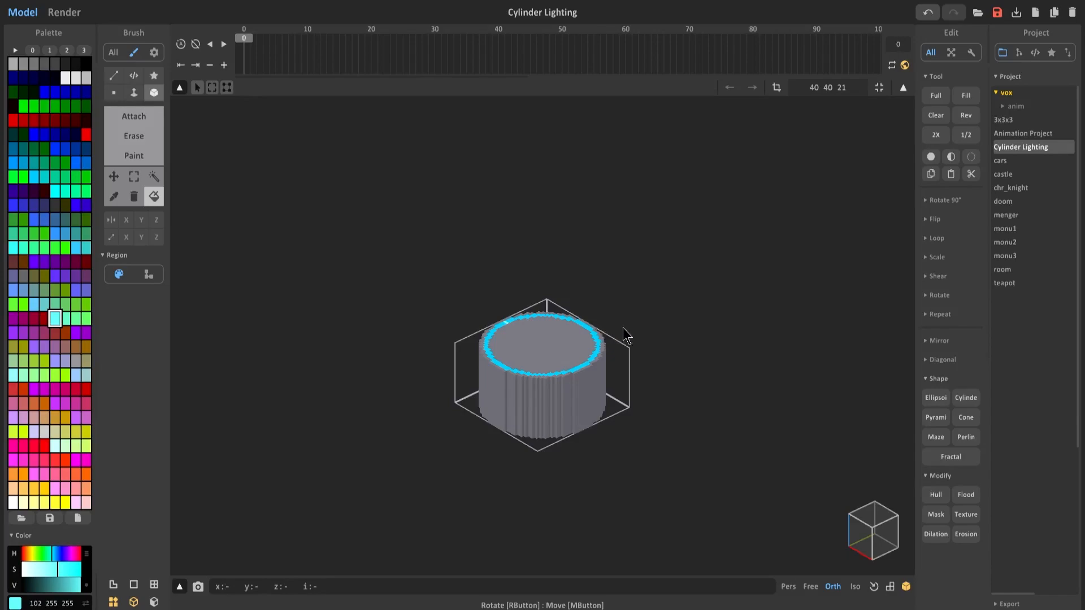
key(Tab)
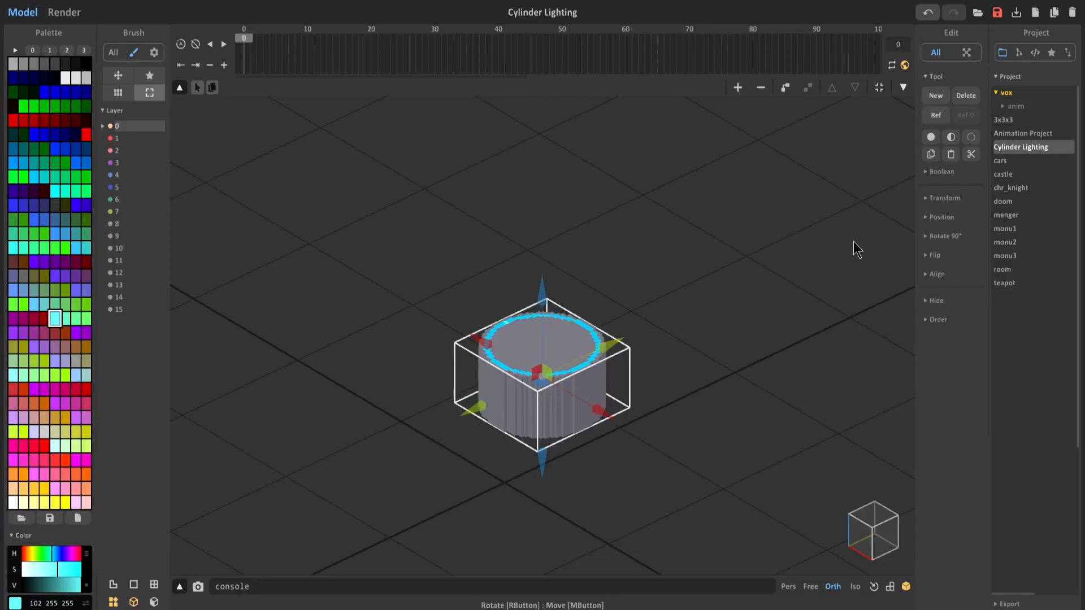
click(950, 159)
drag(604, 362, 706, 313)
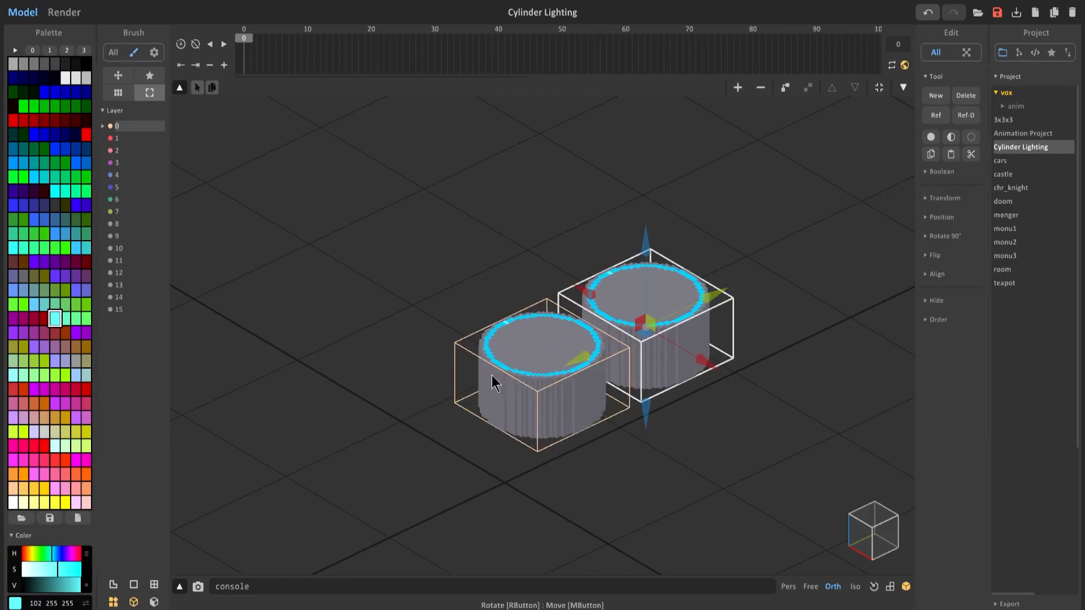
Try erasing the grey top face inside the front cylinder's ring, and check the copied cylinder for the same edit
double_click(516, 343)
click(135, 136)
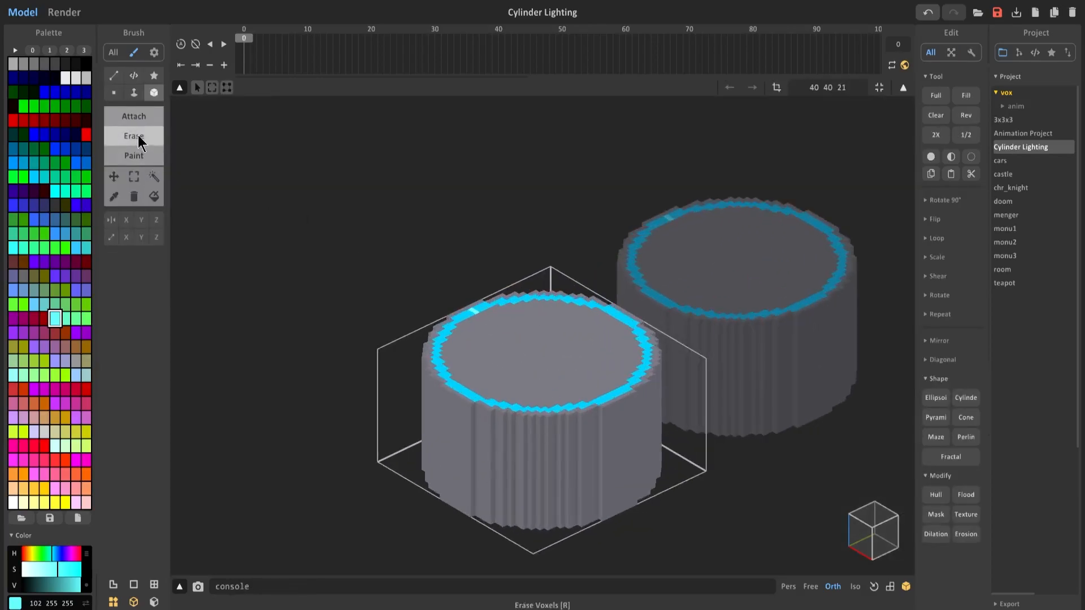
click(134, 92)
click(513, 370)
key(Escape)
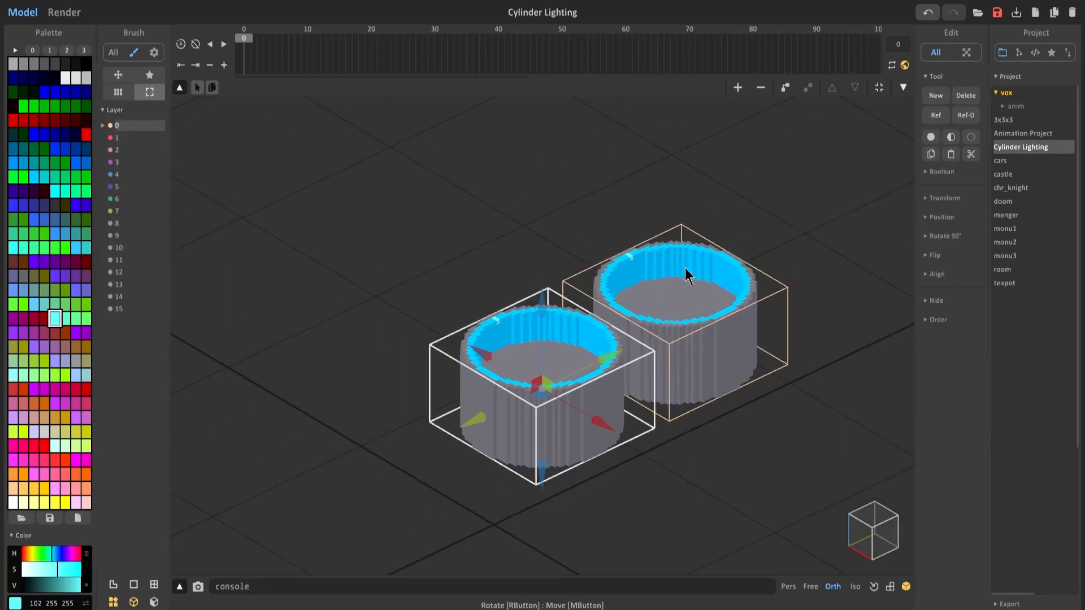
double_click(704, 296)
key(Escape)
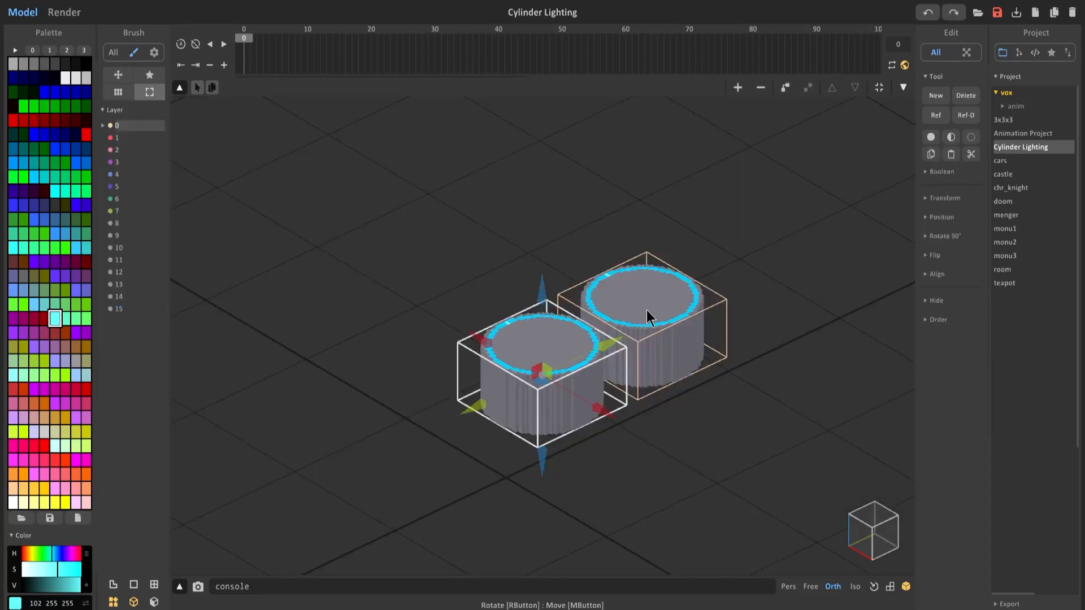
Duplicate the front cylinder twice more along the green axis to form an evenly spaced row of four
click(563, 359)
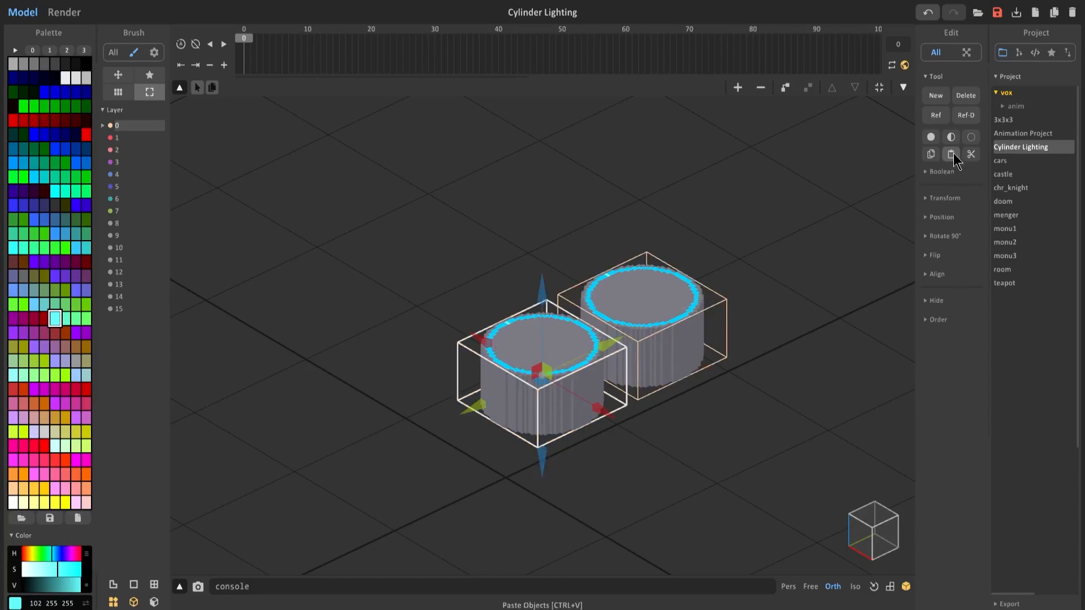
ctrl+drag(611, 347, 809, 246)
right_drag(809, 246, 777, 287)
click(582, 334)
scroll(716, 232, down, 3)
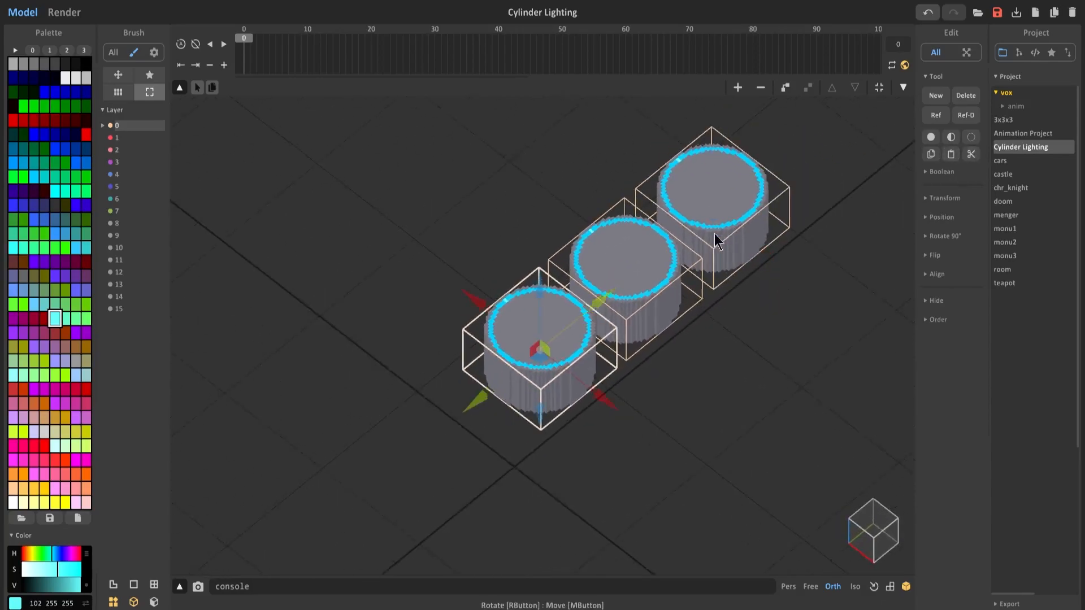
ctrl+drag(596, 295, 764, 168)
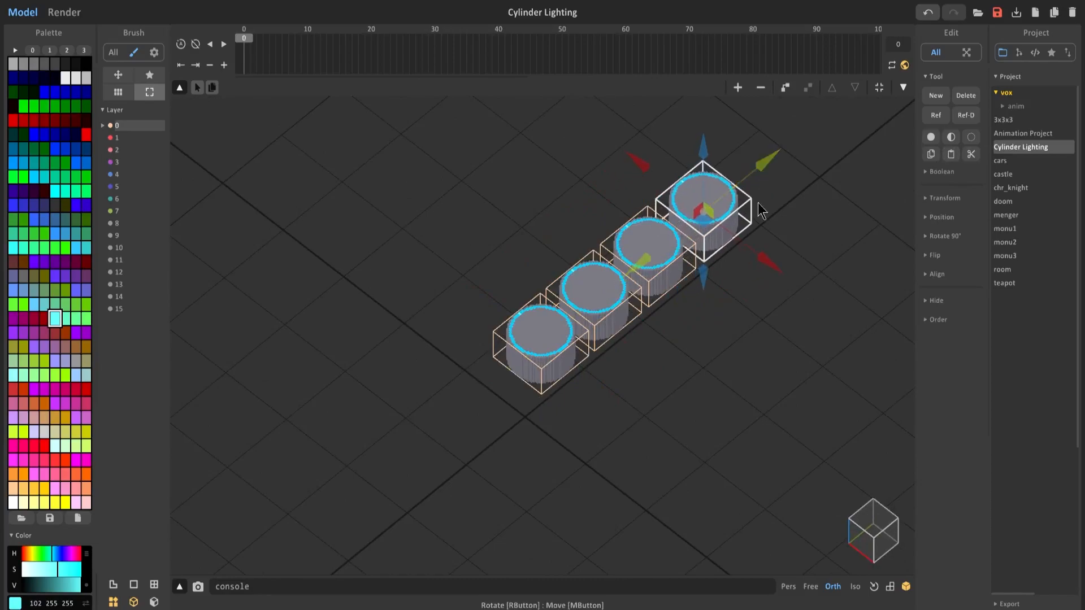
Set the camera aperture to 68 and lock the depth-of-field focus on the top of the middle cylinder
click(542, 329)
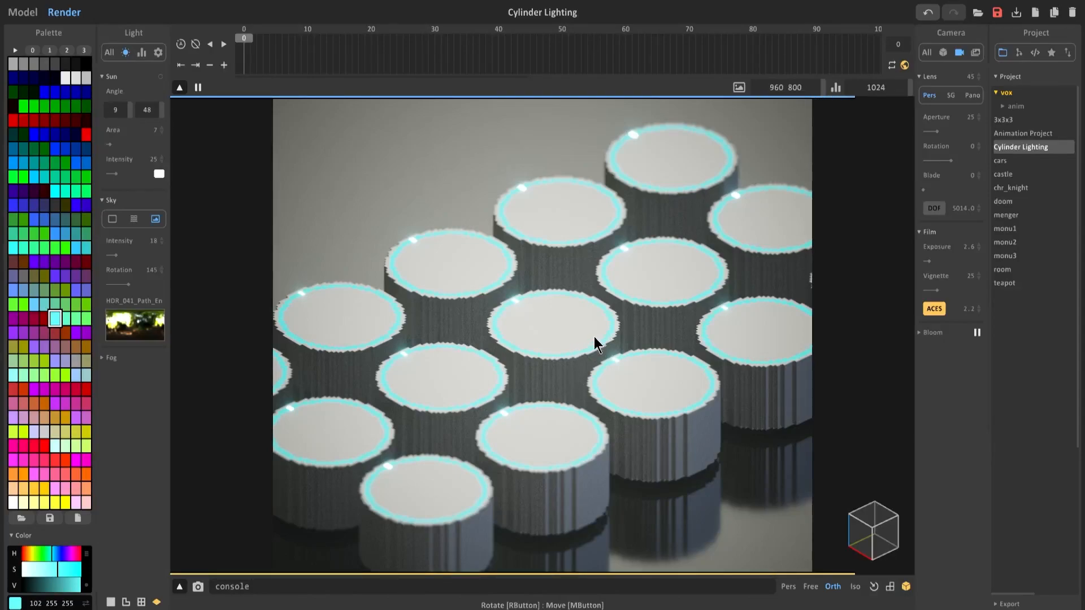
click(550, 323)
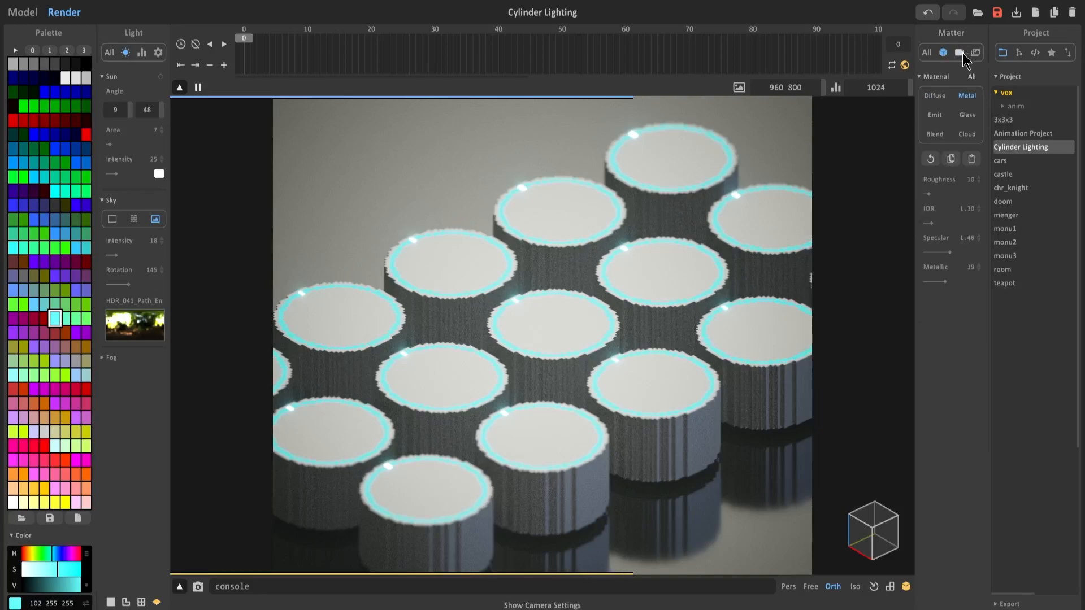
drag(952, 132, 961, 131)
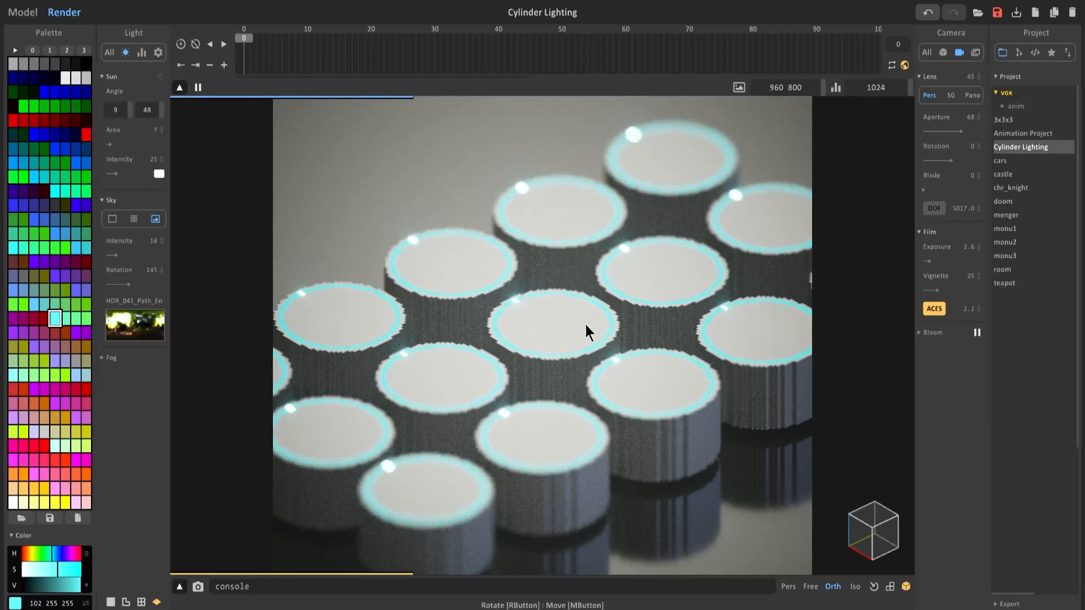
click(556, 322)
click(935, 209)
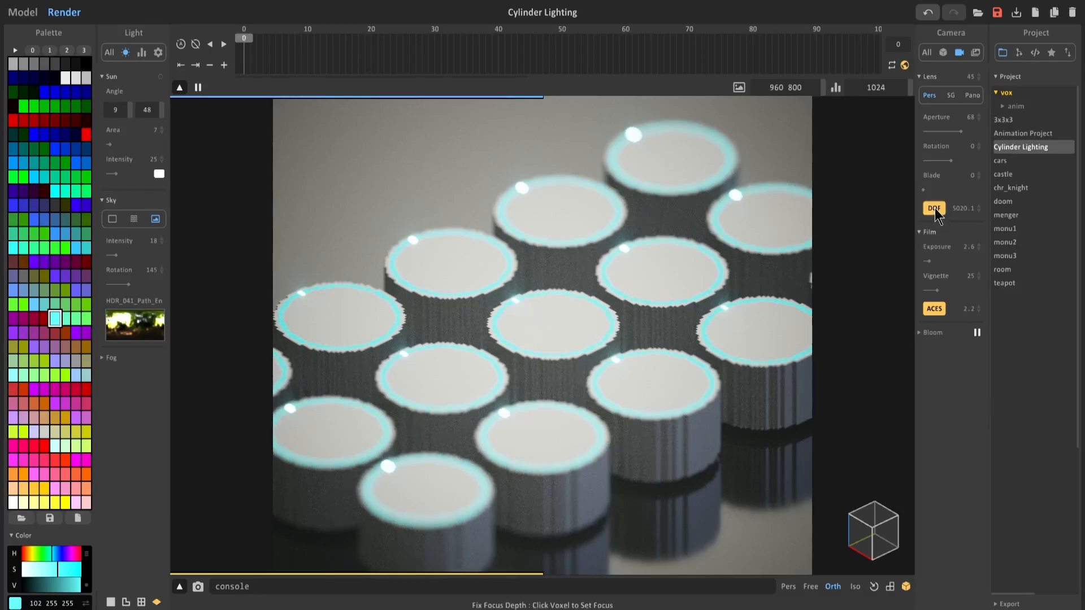
right_drag(474, 356, 588, 370)
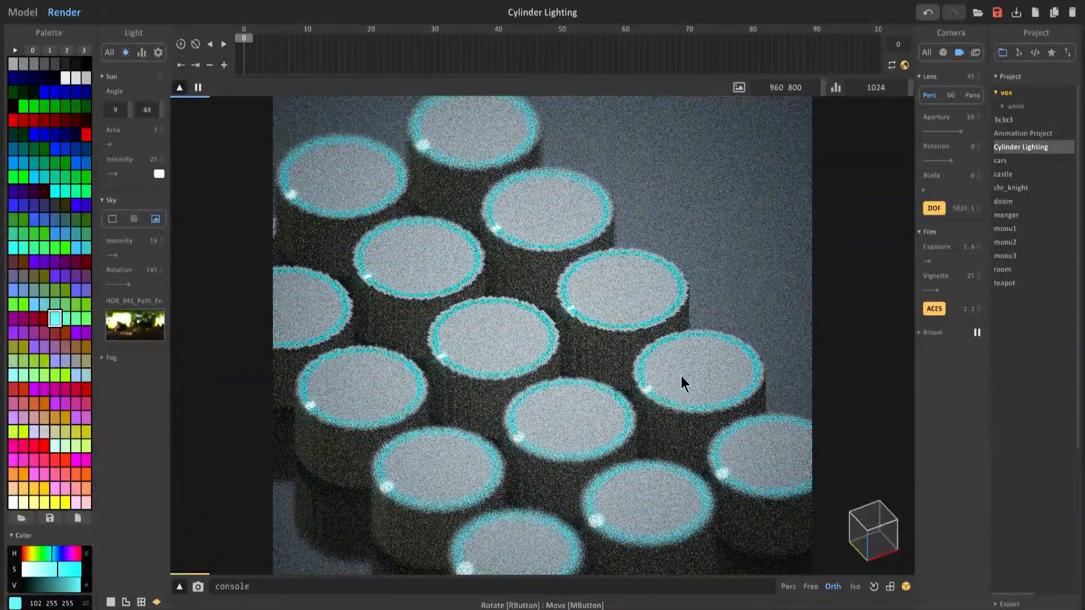
right_drag(669, 358, 561, 316)
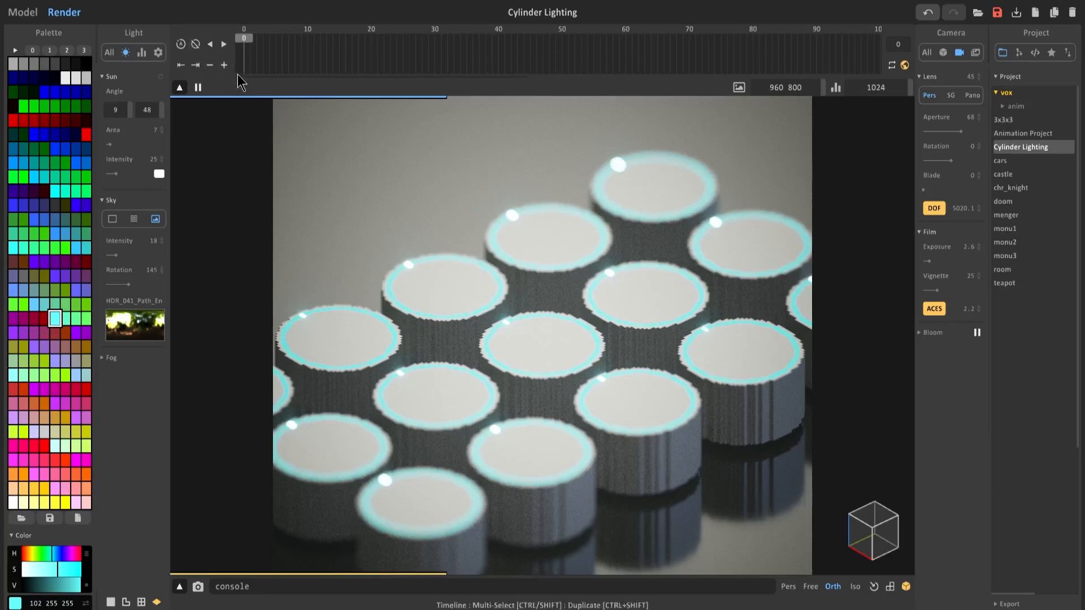
Return to modelling and open the middle cylinder for voxel editing with its ring in close view
click(22, 12)
click(515, 344)
double_click(514, 344)
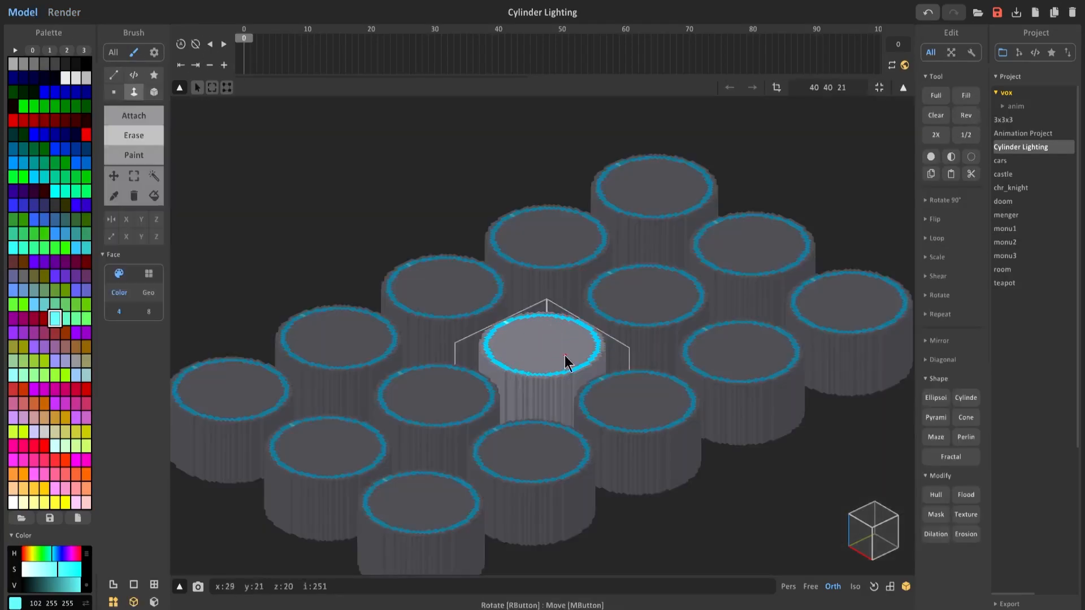
scroll(546, 339, up, 5)
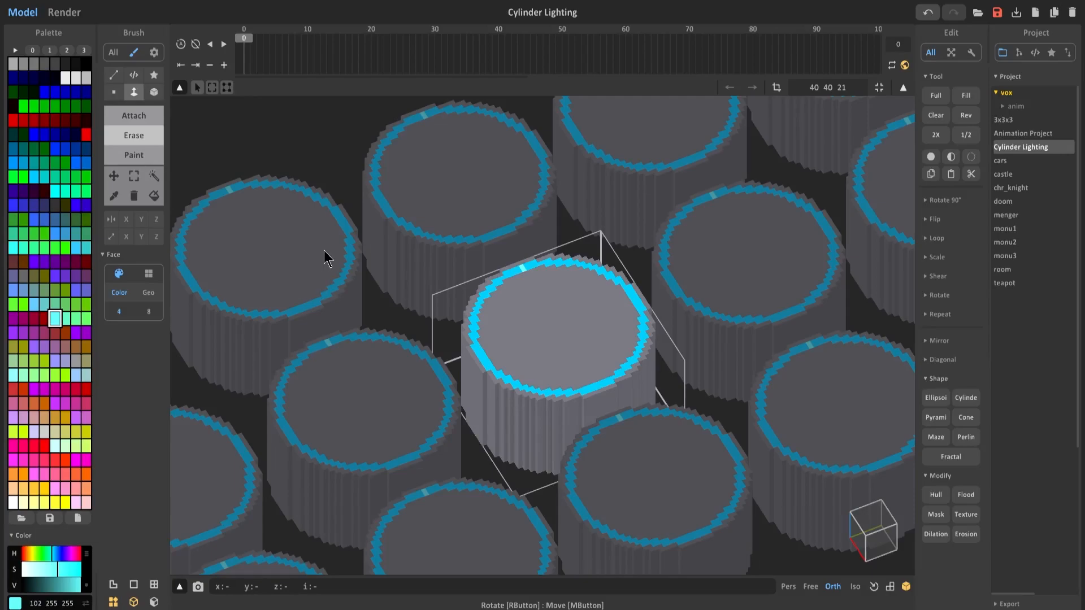
scroll(333, 246, up, 3)
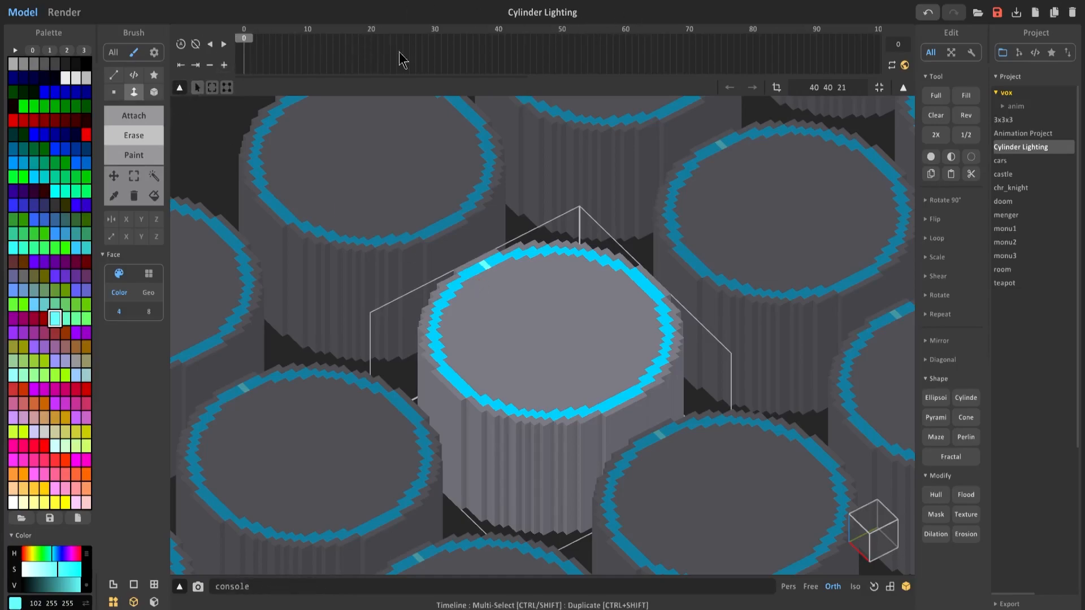
Keep the timeline shown, add a keyframe at frame 0, and try stepping between frames
click(179, 88)
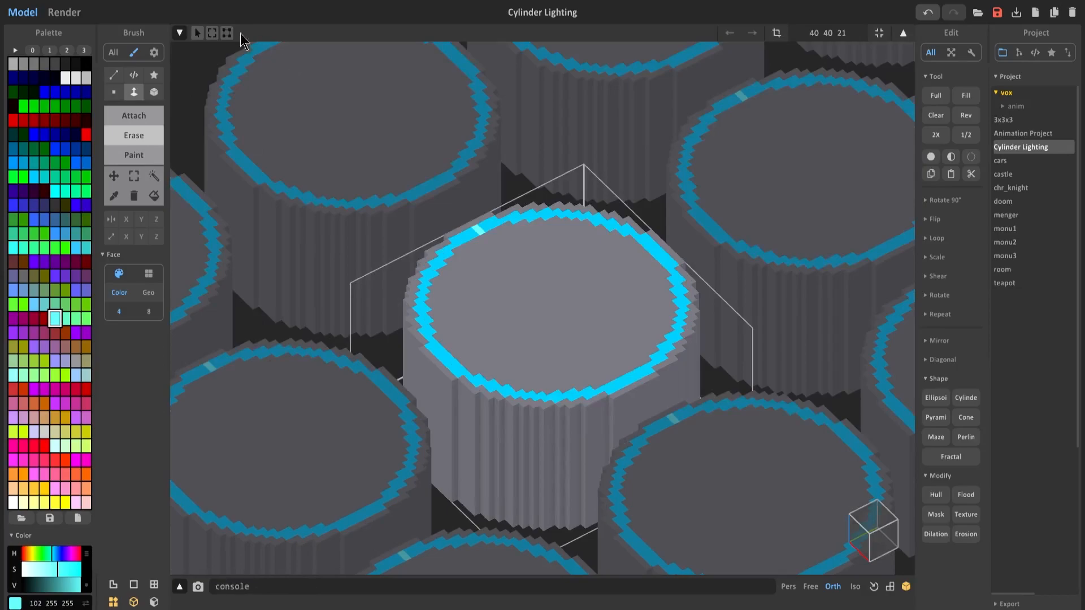
click(181, 35)
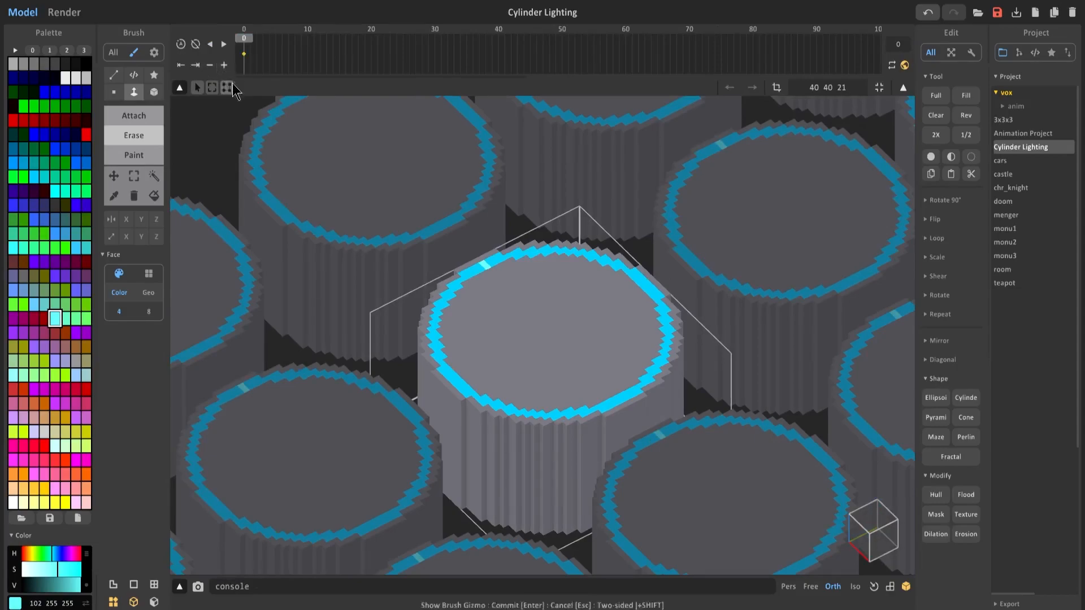
click(225, 44)
click(211, 45)
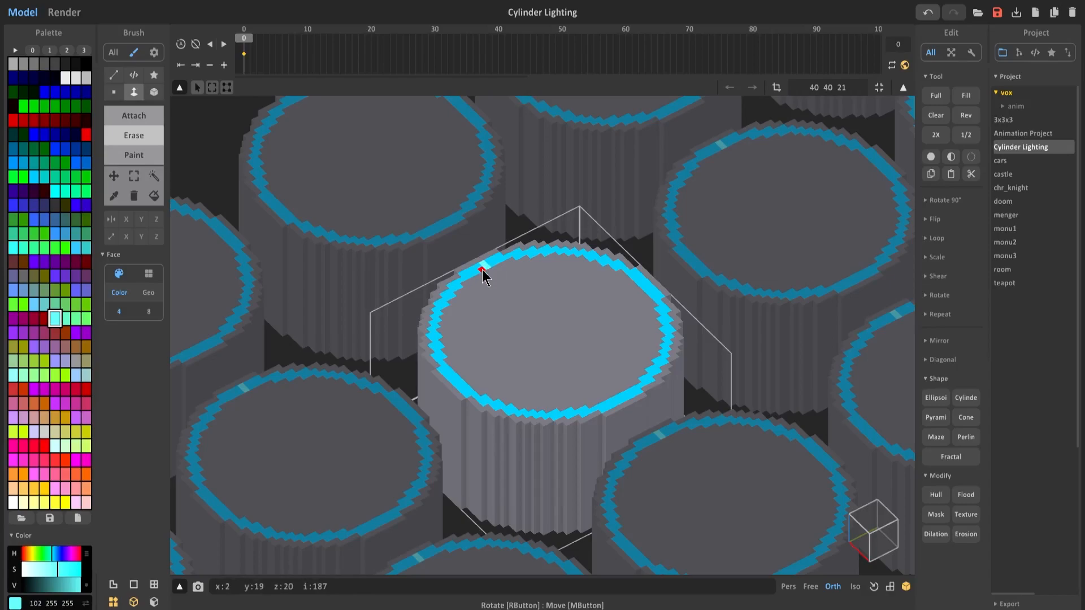
key(greater)
key(less)
On frame 1, paint ring voxels light cyan (102 255 255) counter-clockwise from the existing light segment, and add a keyframe
click(225, 45)
scroll(481, 275, up, 3)
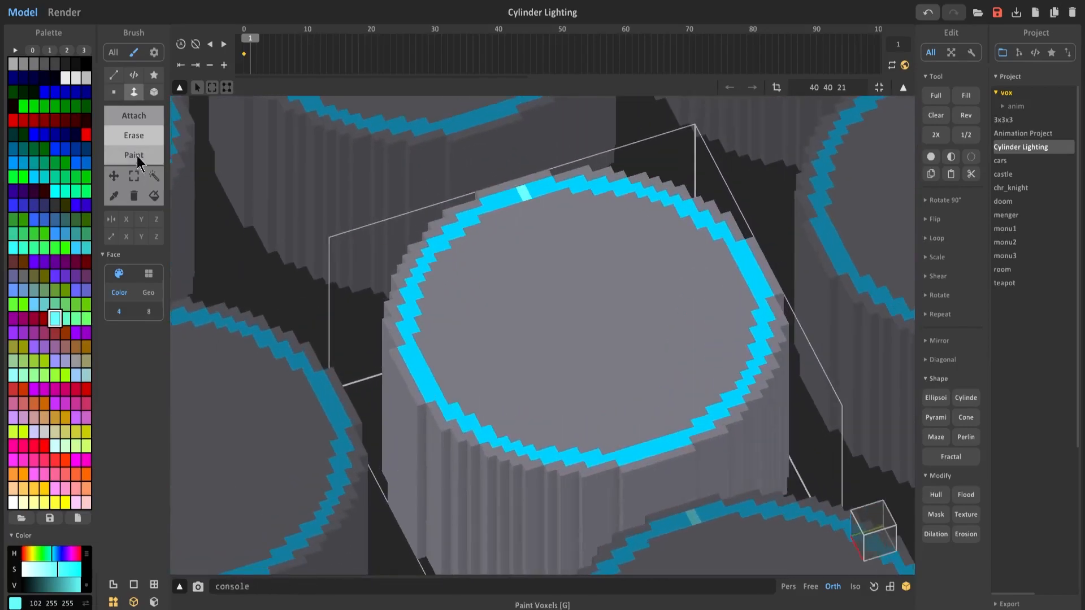
click(114, 93)
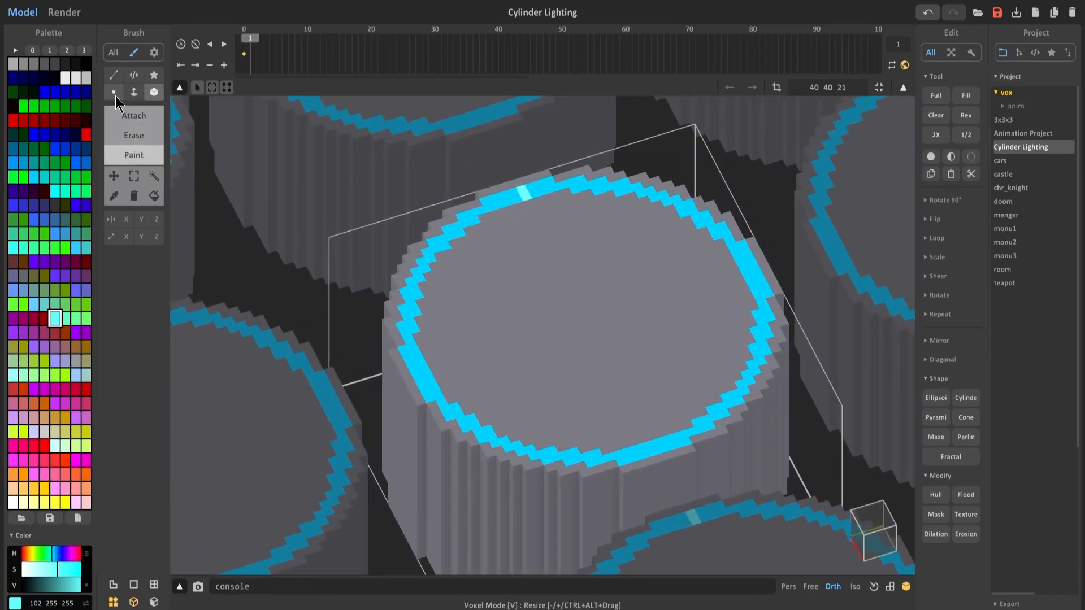
drag(519, 195, 475, 221)
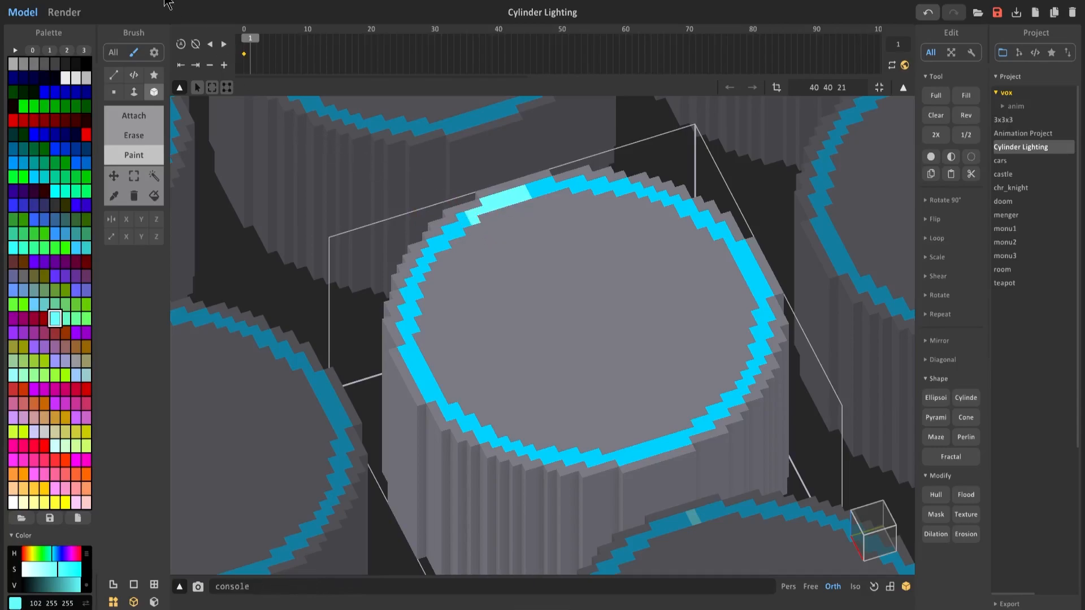
click(224, 65)
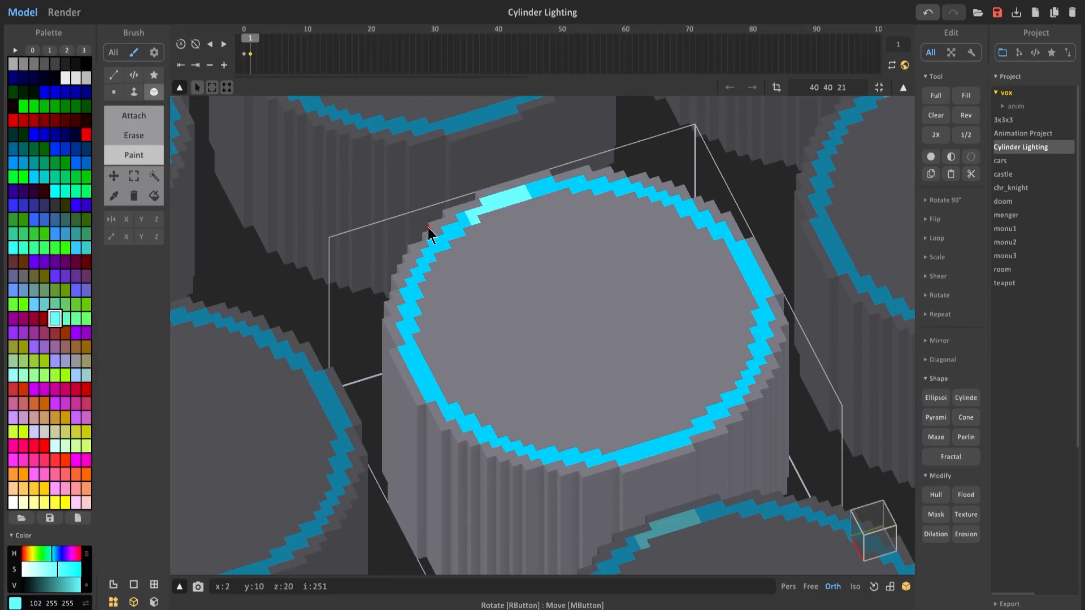
On frame 2, extend the light cyan stretch a few voxels further counter-clockwise along the ring
key(Right)
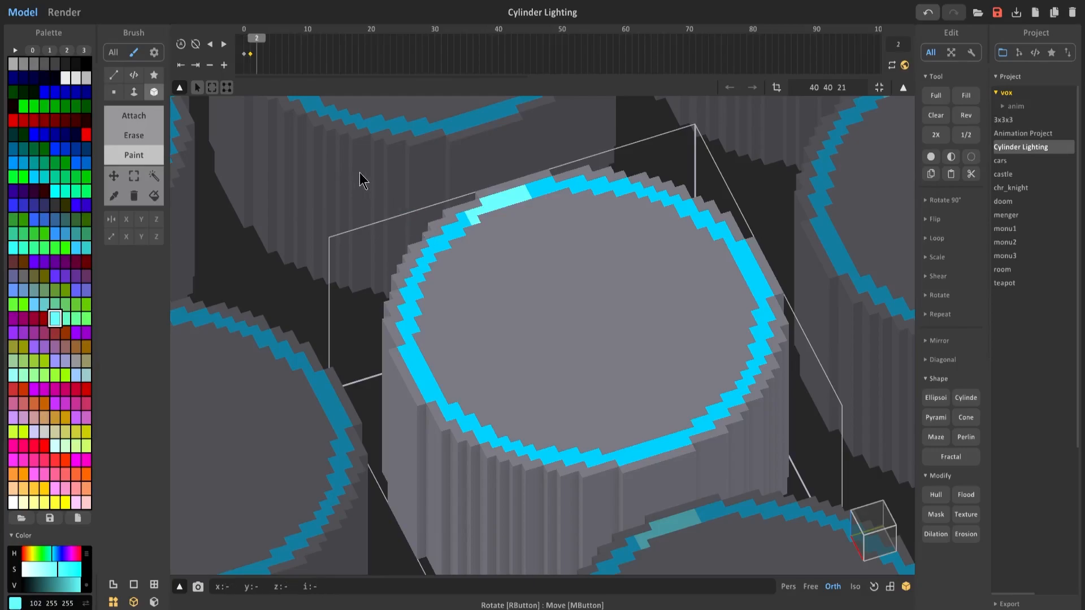
drag(463, 226, 433, 251)
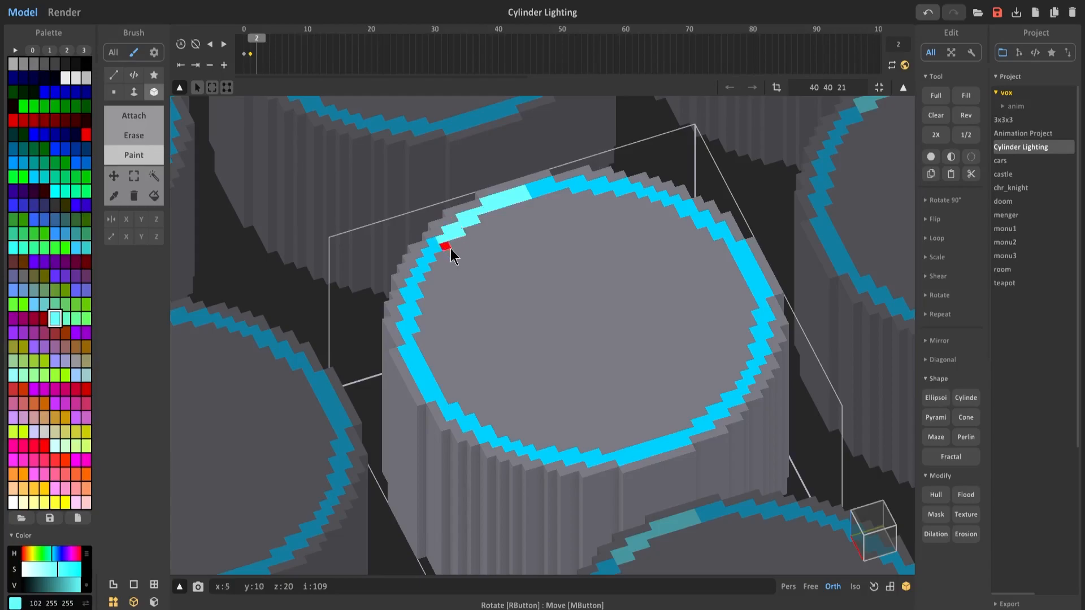
drag(437, 249, 434, 245)
On frames 3 and 4, keyframe the light cyan stretch growing further counter-clockwise, undoing stray strokes
key(Right)
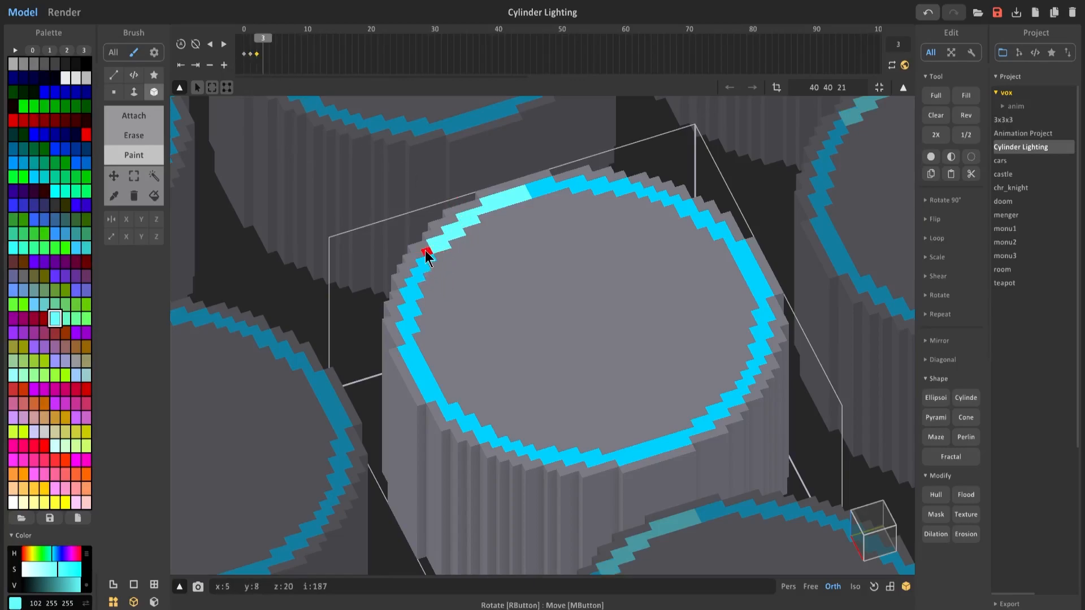
click(429, 258)
click(420, 262)
click(423, 271)
click(414, 272)
key(ctrl+z)
mouse_move(422, 261)
mouse_down()
mouse_move(409, 298)
mouse_move(415, 367)
mouse_up()
key(Right)
key(Right)
key(Left)
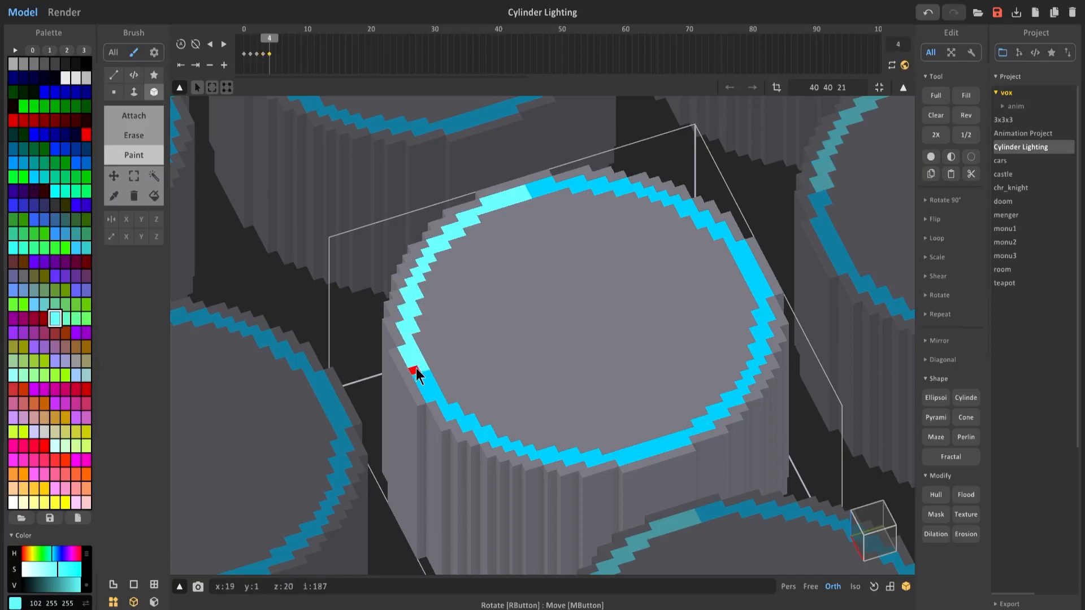
key(ctrl+z)
Continue frame by frame up to frame 10, painting light cyan along the near edge and up the ring's far side
key(Right)
mouse_move(413, 316)
mouse_down()
mouse_move(418, 368)
mouse_move(475, 429)
mouse_move(513, 450)
mouse_move(576, 453)
mouse_move(571, 460)
mouse_move(649, 455)
mouse_move(685, 451)
mouse_move(753, 383)
mouse_move(771, 404)
mouse_move(753, 270)
mouse_up()
key(Right)
key(Right)
key(Right)
key(Right)
key(Right)
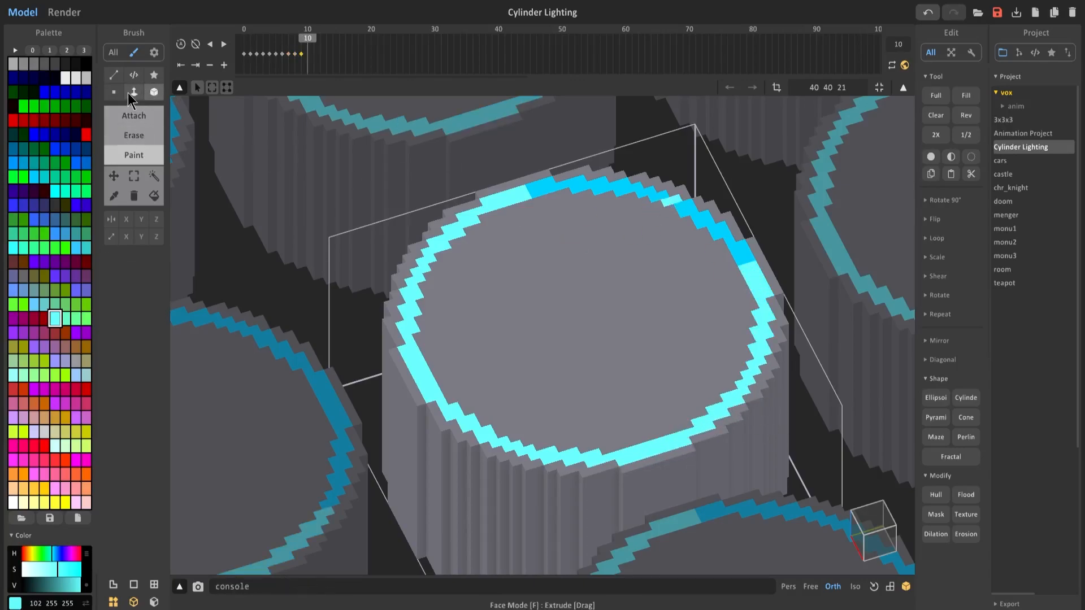
On frames 11 and 12, paint the remaining gap with light cyan, using face mode to complete the ring
key(Right)
drag(642, 189, 615, 188)
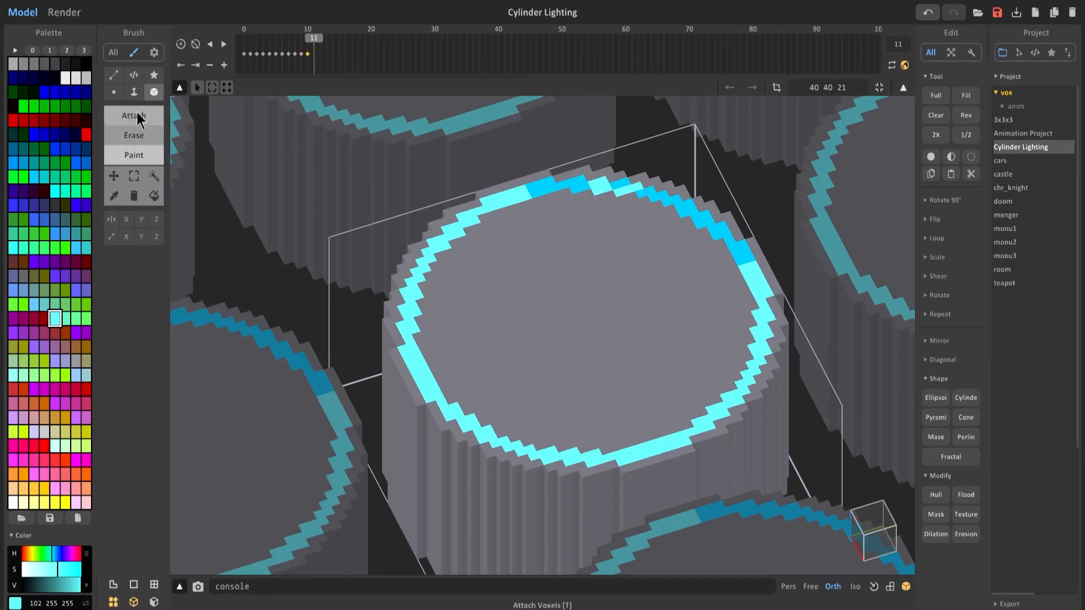
click(134, 91)
click(650, 193)
key(Right)
click(551, 187)
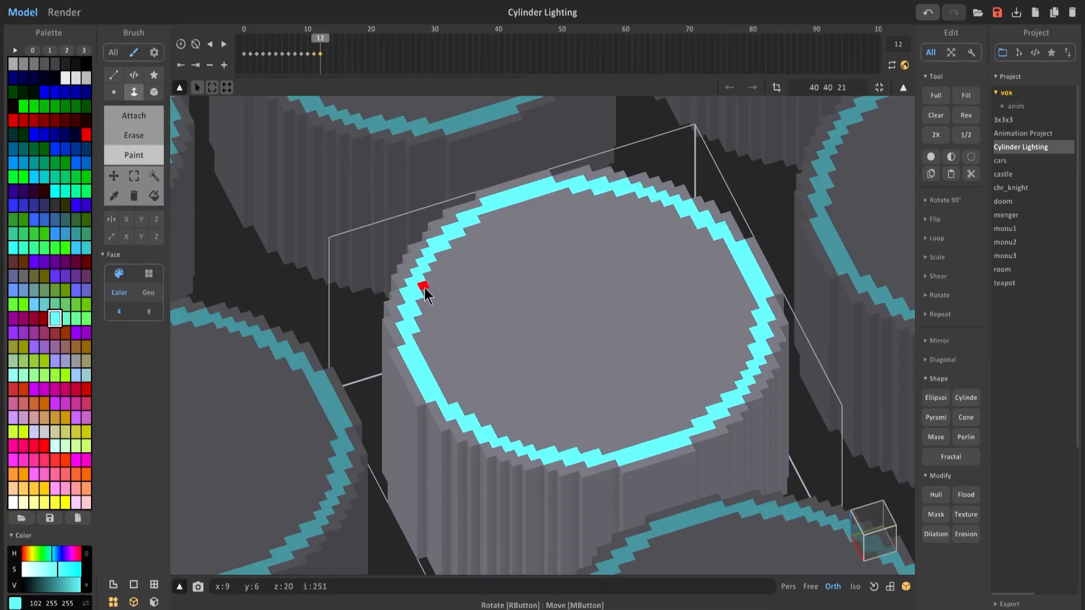
Review the ring animation across the whole cylinder array and return the timeline to frame 0
scroll(477, 311, down, 2)
scroll(495, 312, down, 3)
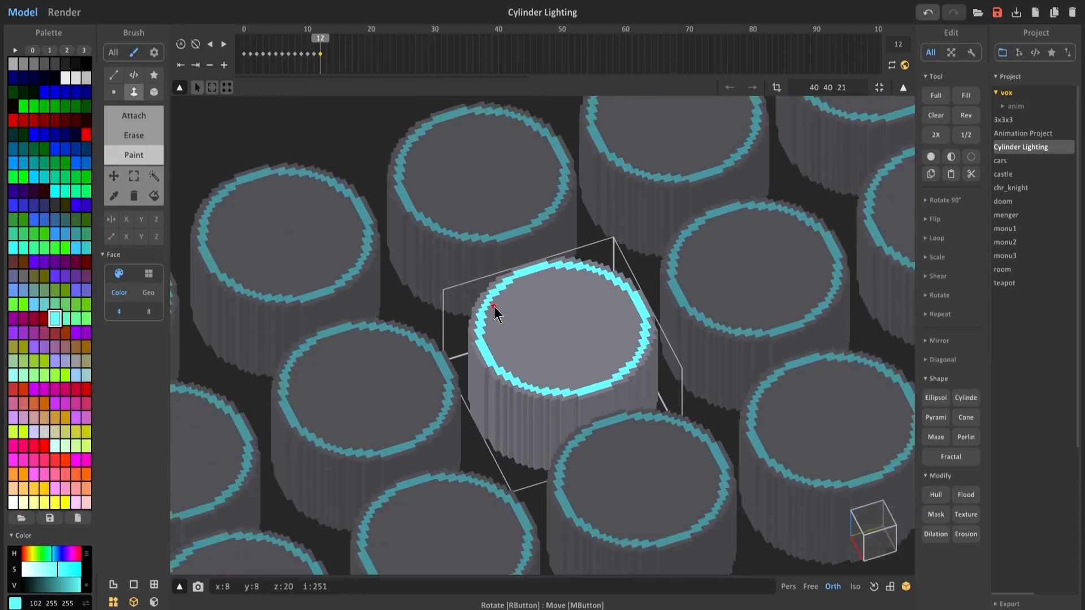
scroll(495, 312, down, 2)
right_drag(507, 310, 524, 288)
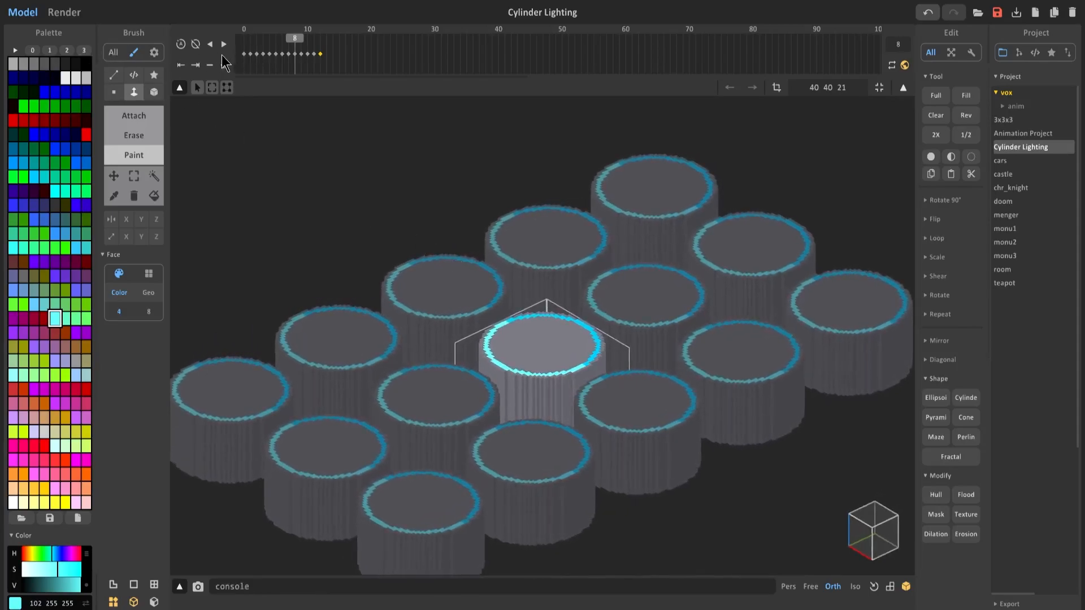
click(207, 51)
click(207, 50)
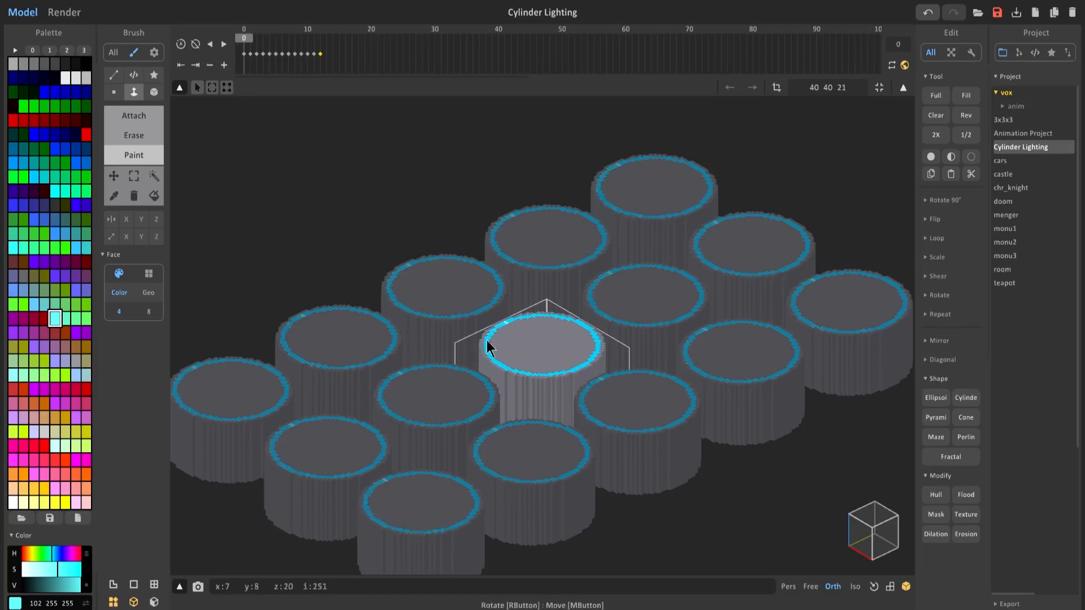
Render the scene as an animation from frame 0 to end frame 12
click(61, 12)
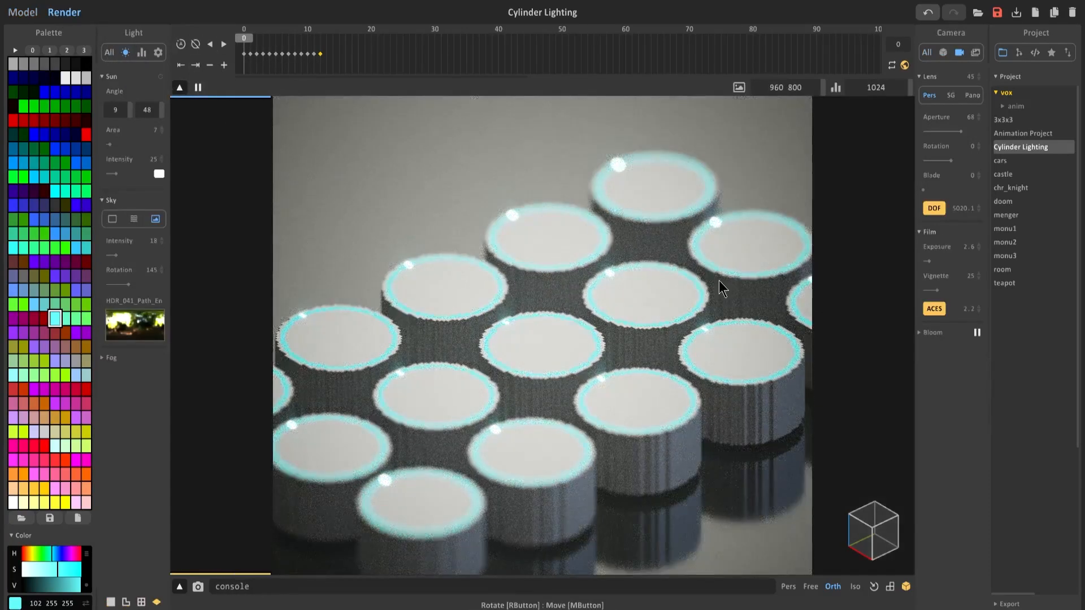
click(975, 53)
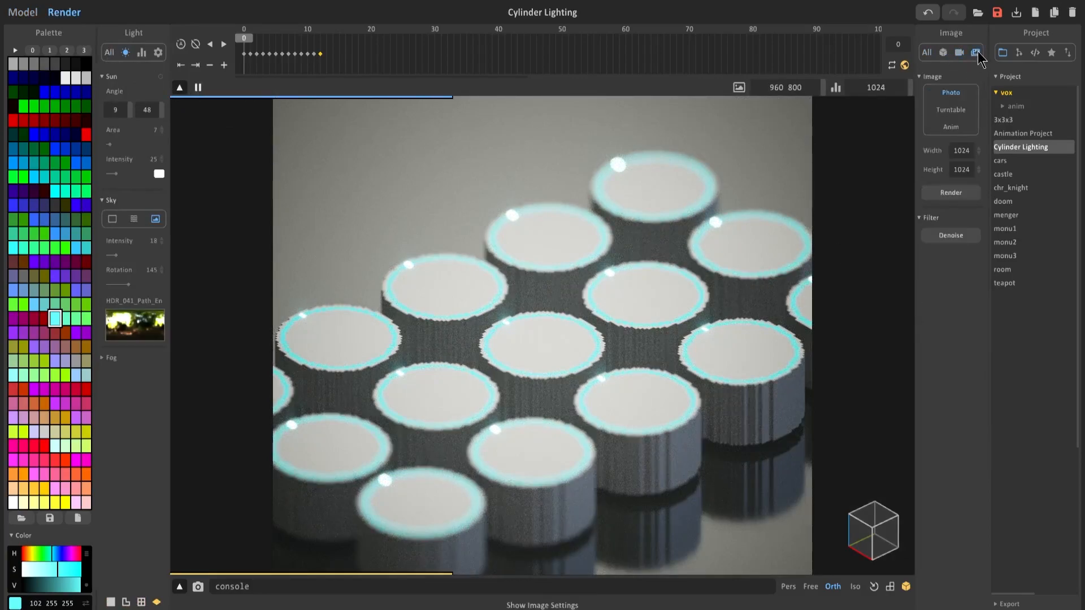
click(952, 129)
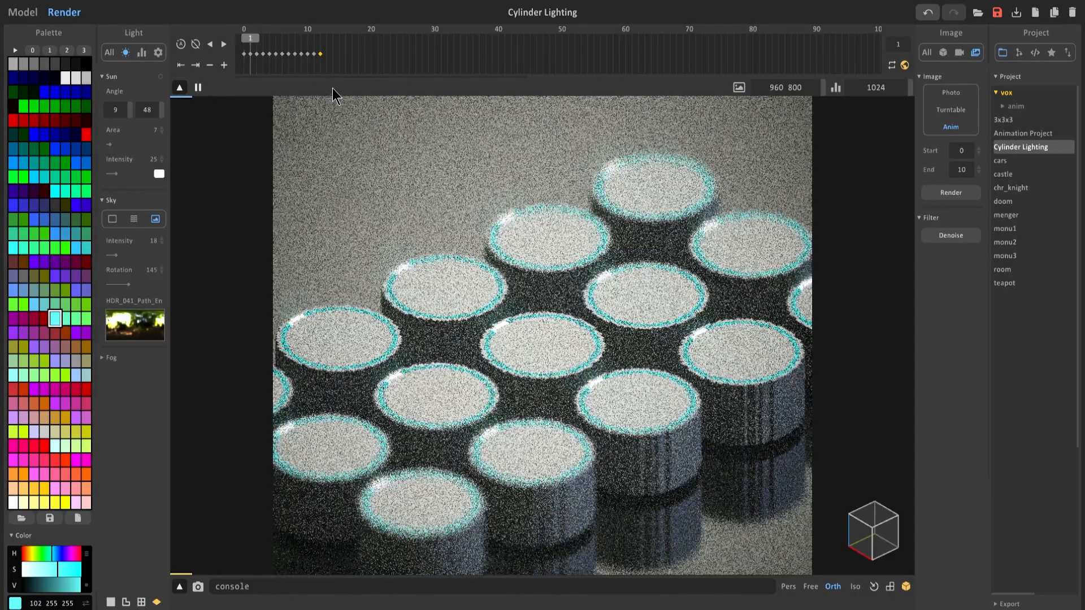
click(319, 56)
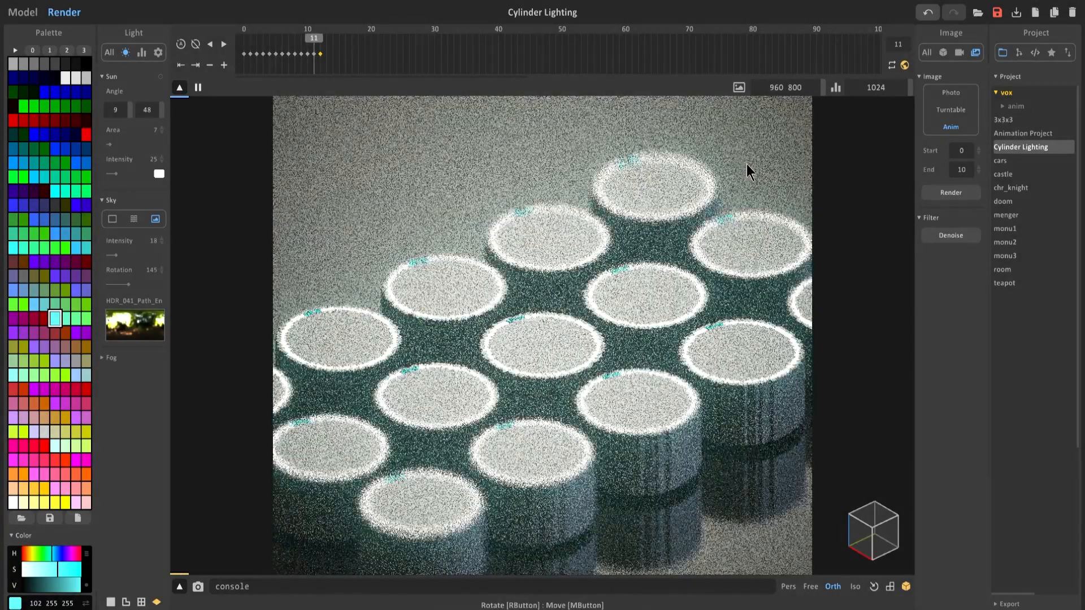
click(962, 169)
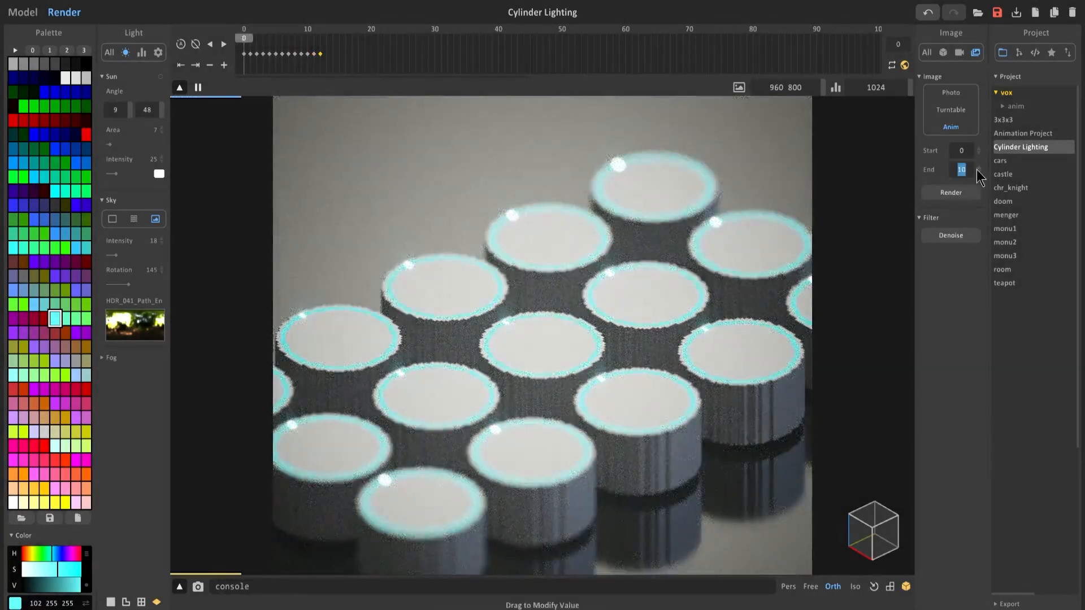
text(`1)
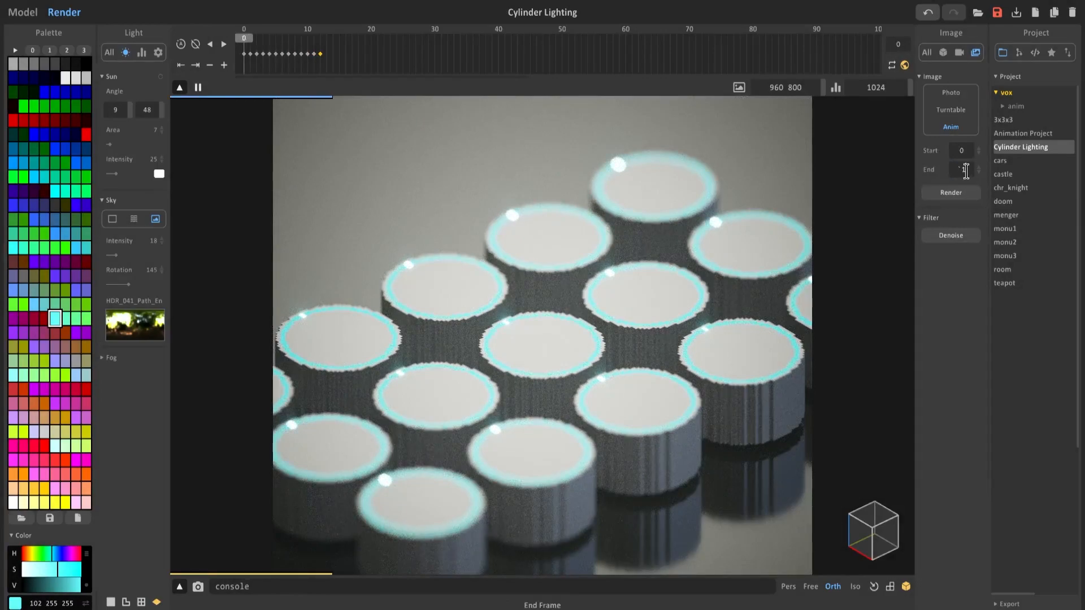
click(951, 193)
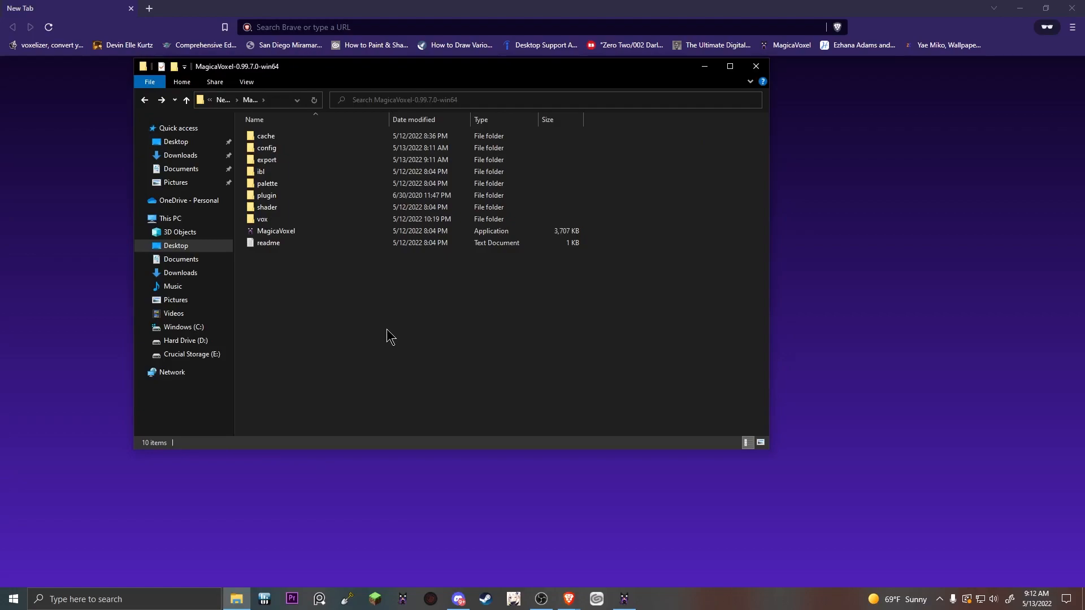
Switch to MagicaVoxel to check the rendered last frame, and minimise it to return to the program folder
click(623, 599)
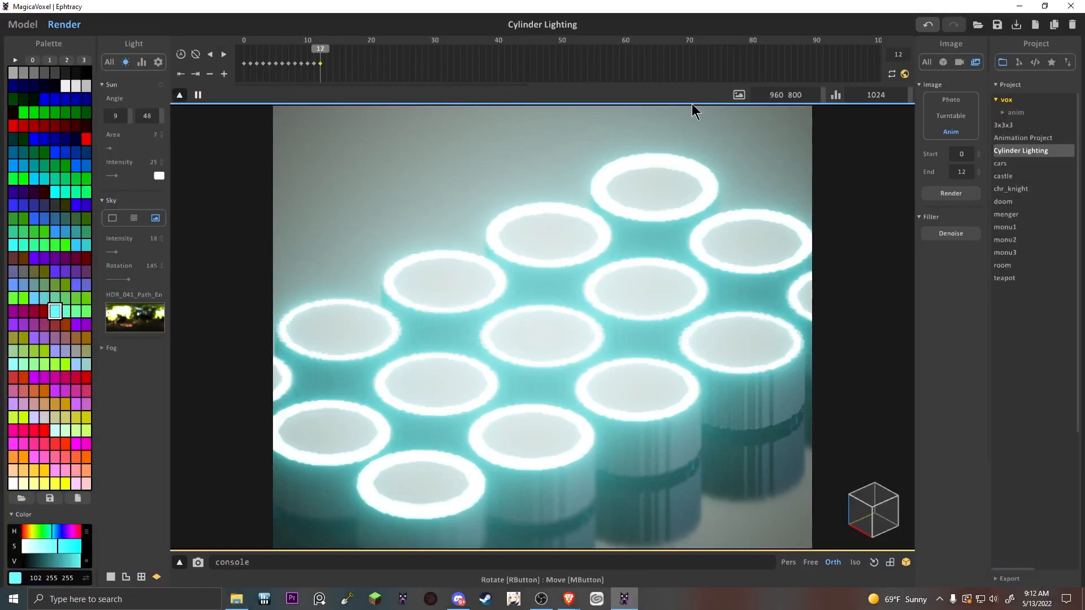
click(1020, 6)
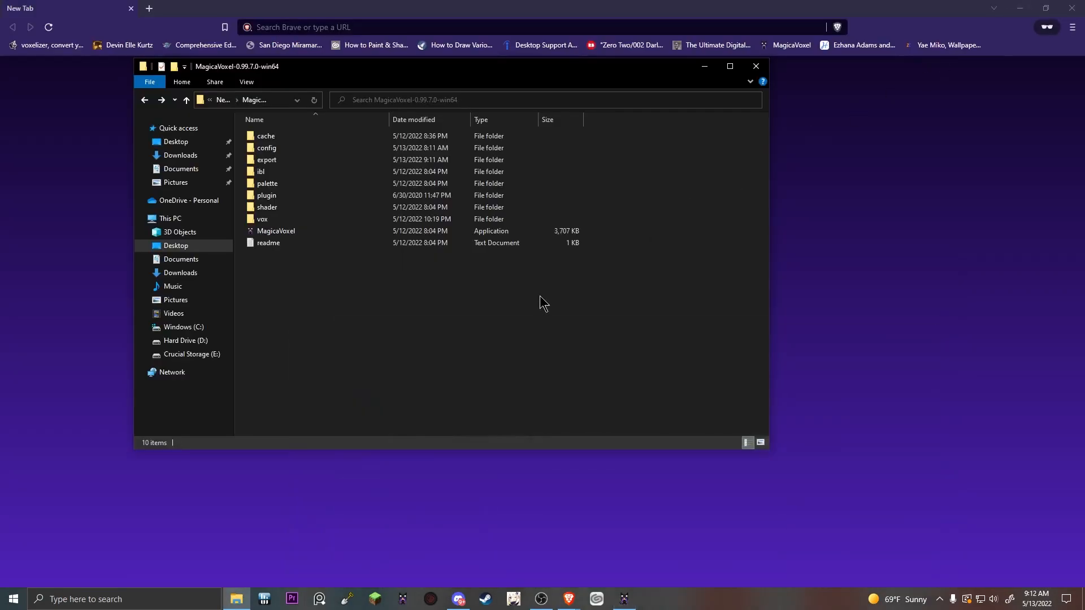
View the rendered frames in the export folder, and switch to the Brave browser to search Google for "image to gif"
double_click(283, 163)
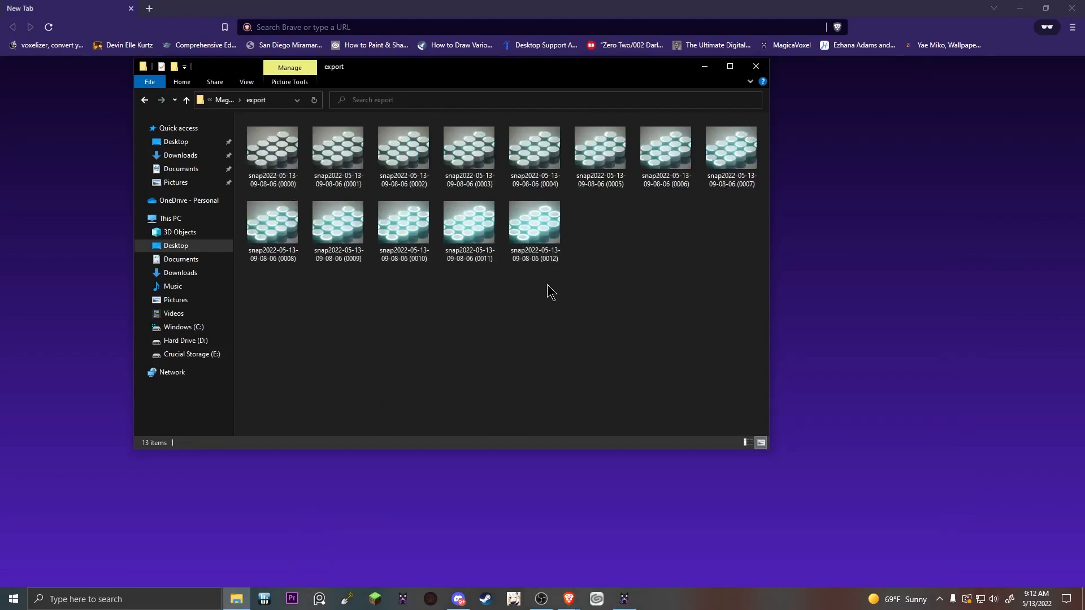
click(344, 29)
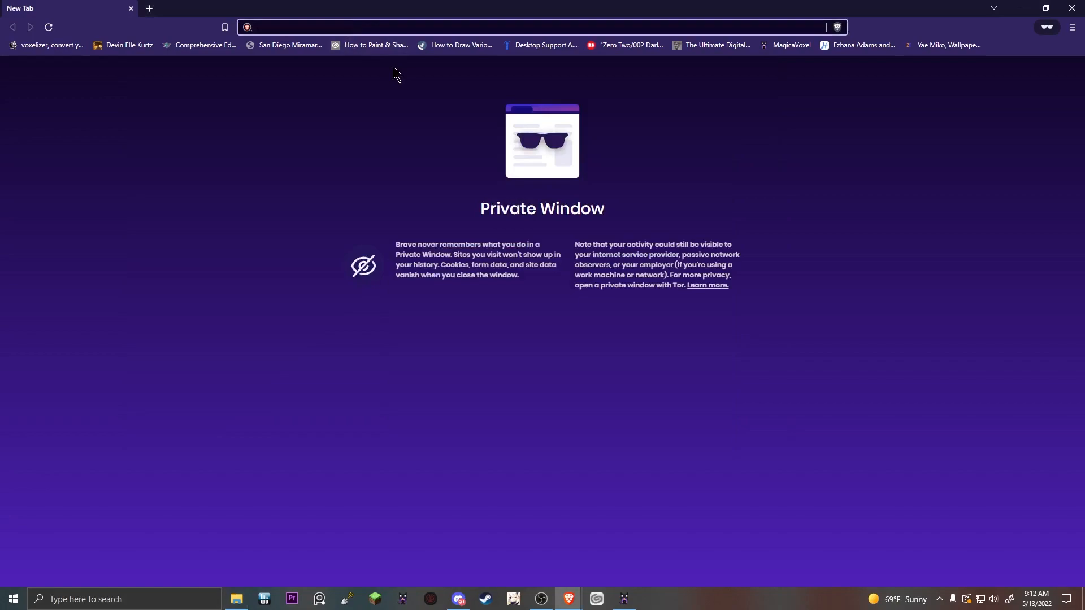
text(google.com)
key(Return)
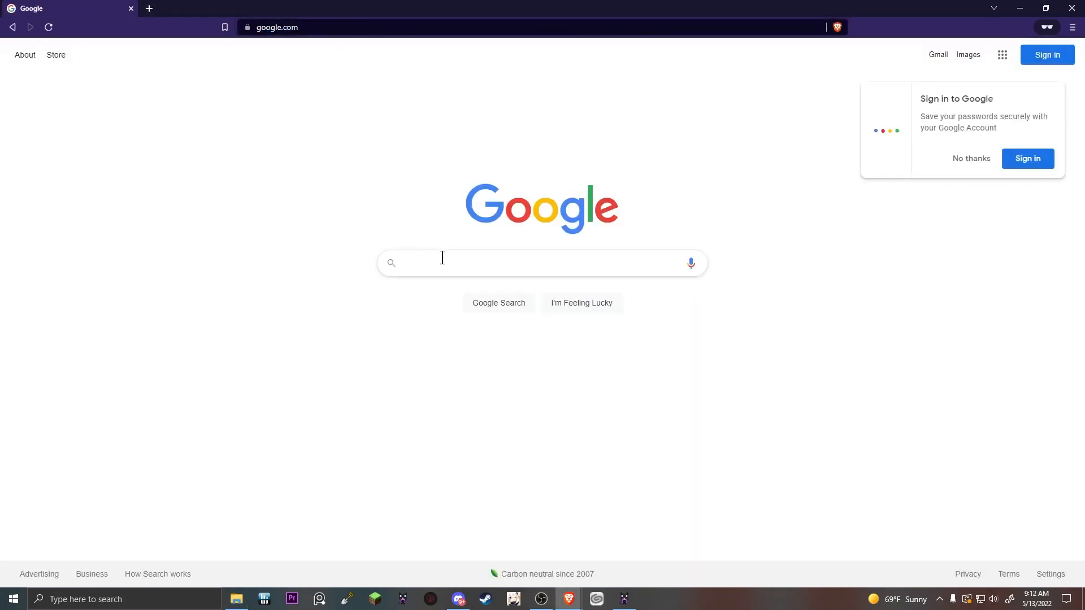
click(443, 257)
text(image to g)
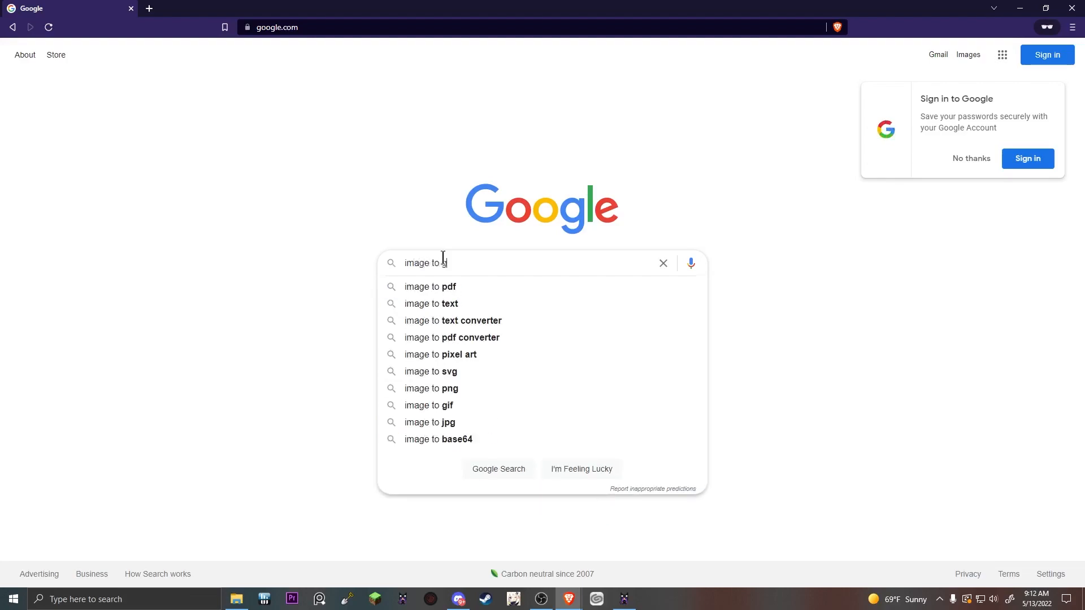
text(if)
key(Return)
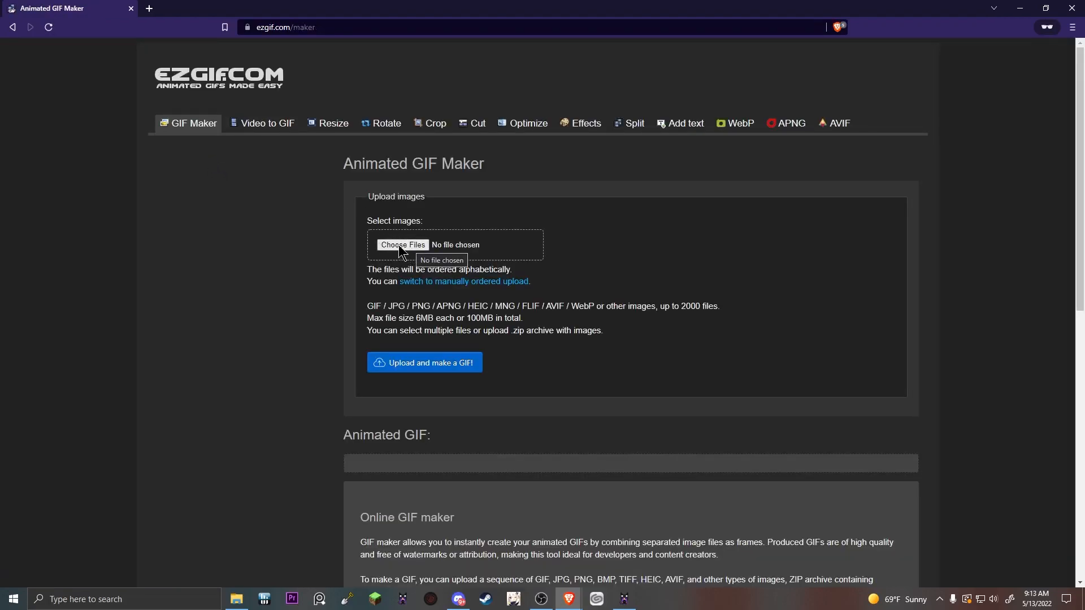
Upload all 13 rendered snapshots, (0000) to (0012), from the MagicaVoxel export folder to the ezgif Animated GIF Maker
click(400, 244)
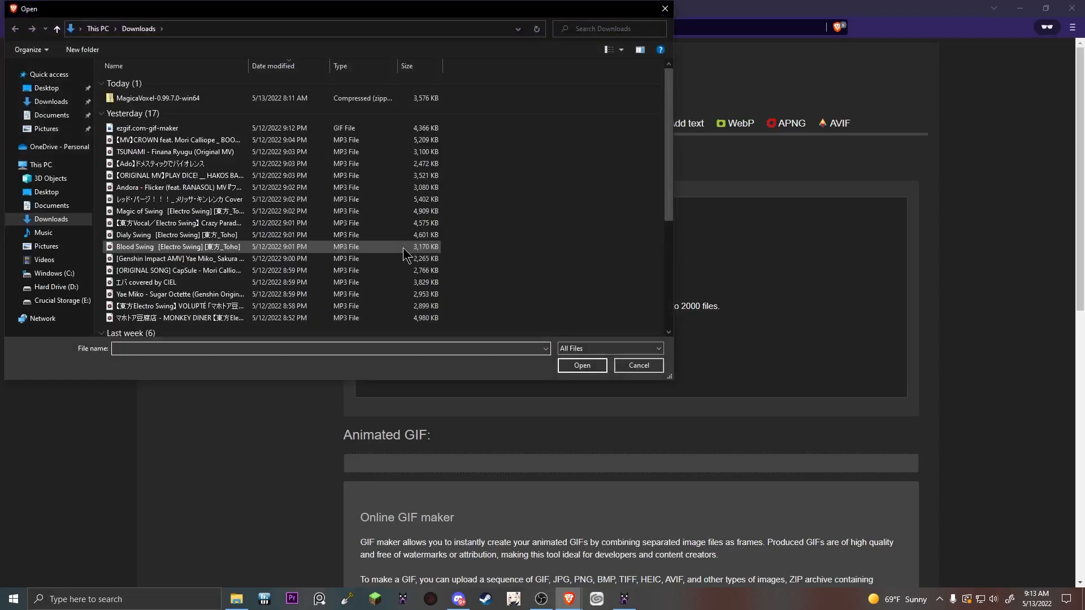
click(46, 88)
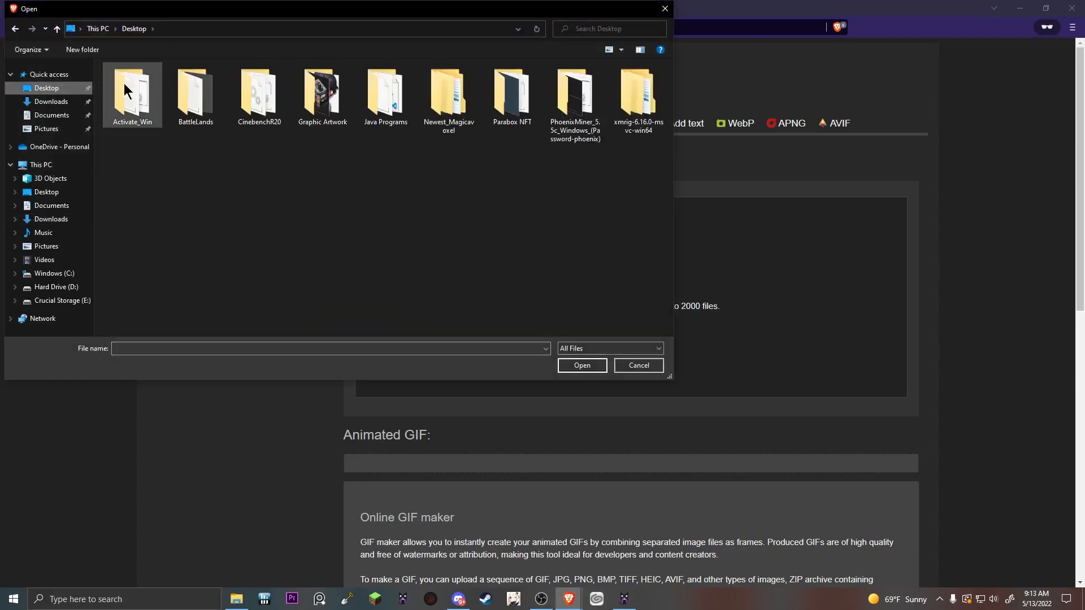
double_click(450, 102)
double_click(189, 83)
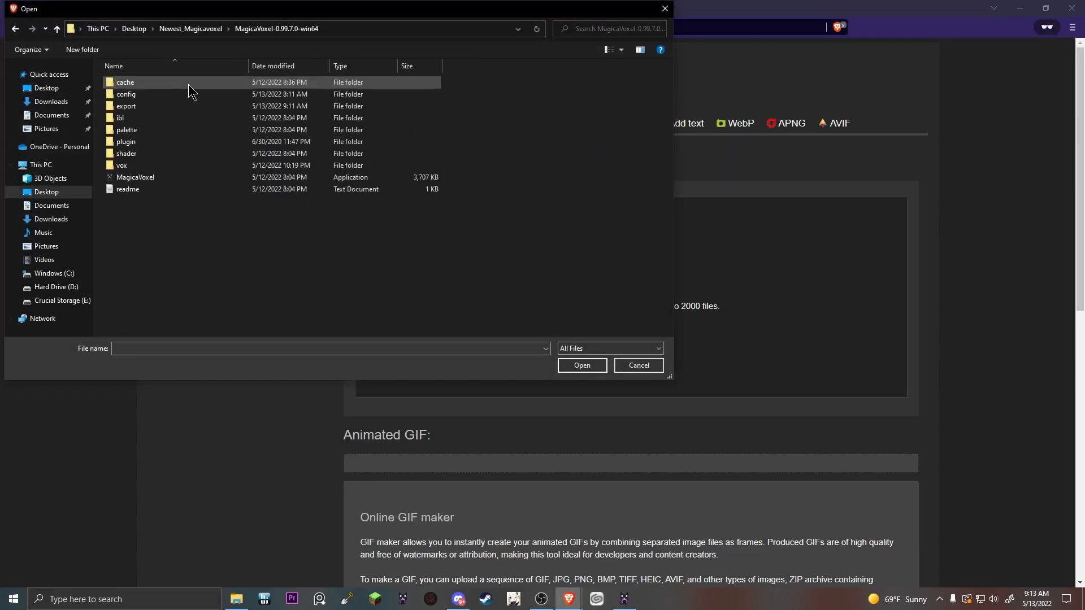
double_click(153, 106)
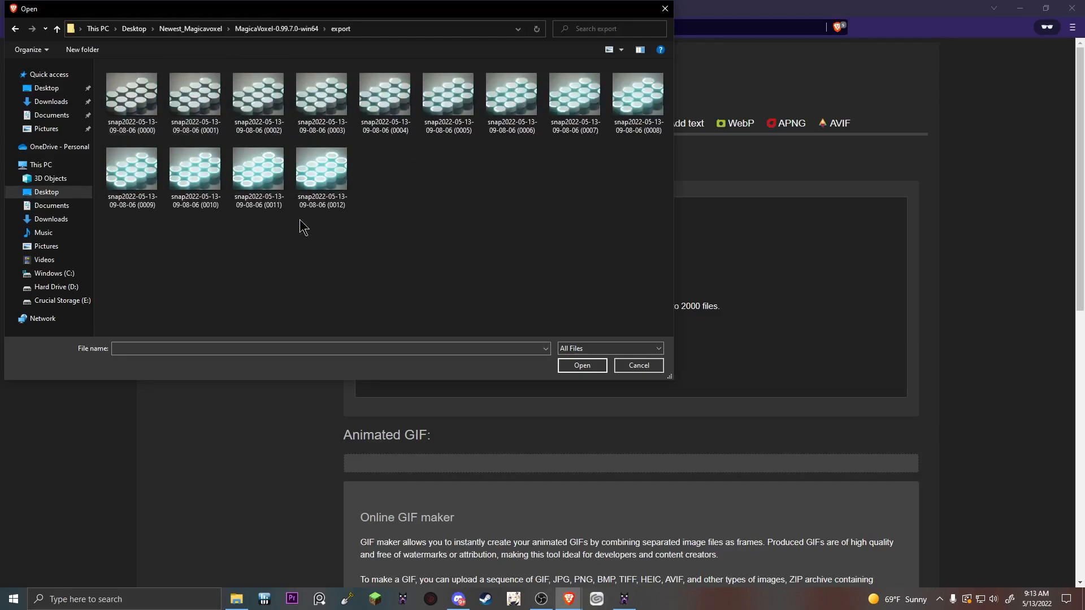
drag(135, 239, 650, 73)
click(594, 366)
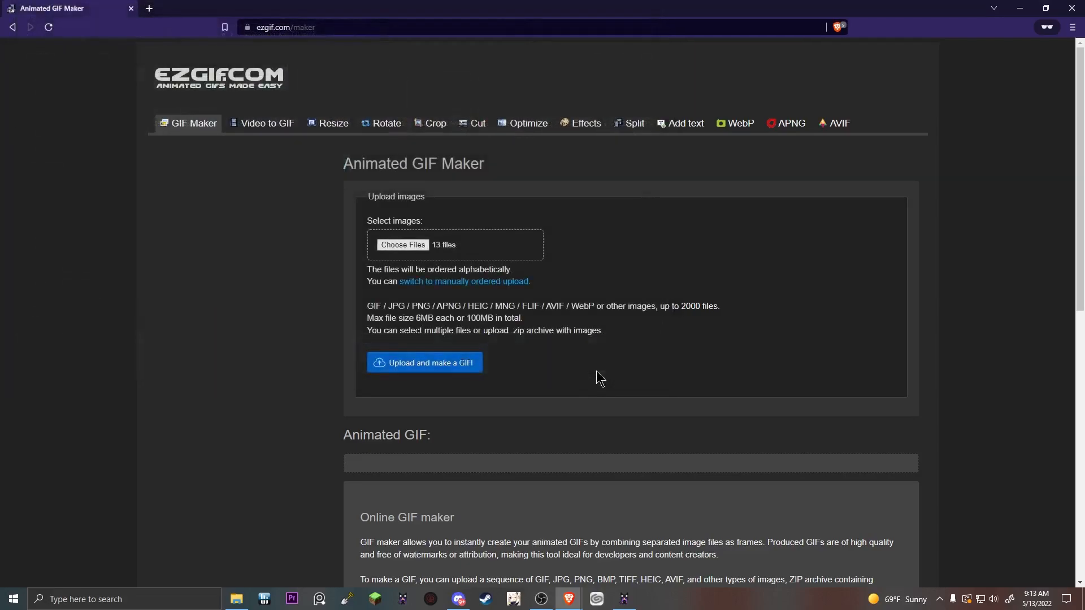
click(426, 363)
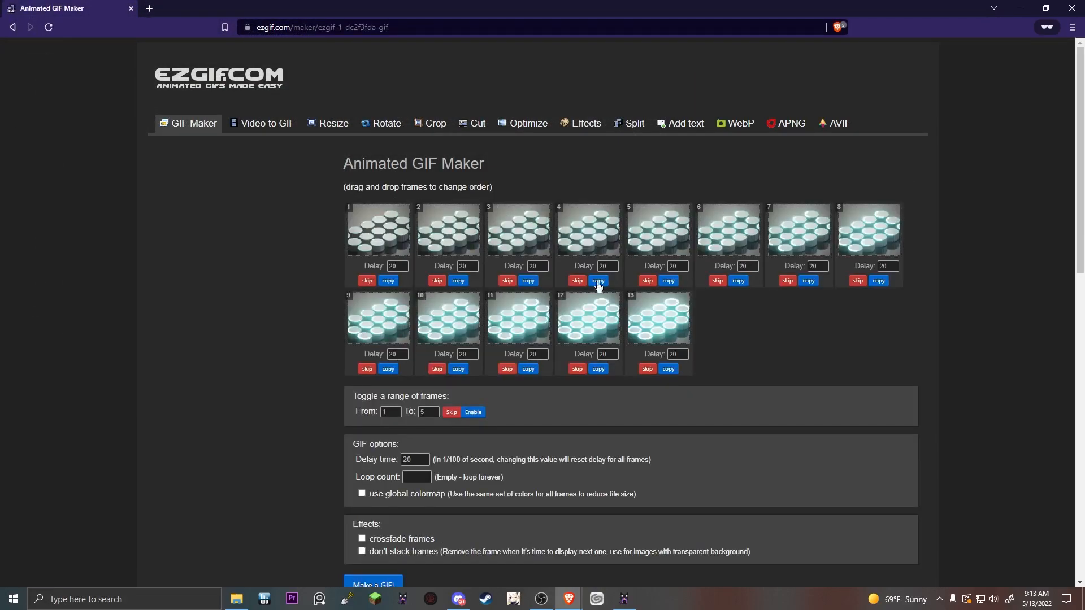
Make an animated GIF from the uploaded frames with a delay time of 20 and preview it
scroll(609, 283, down, 3)
scroll(842, 206, up, 3)
scroll(647, 279, down, 2)
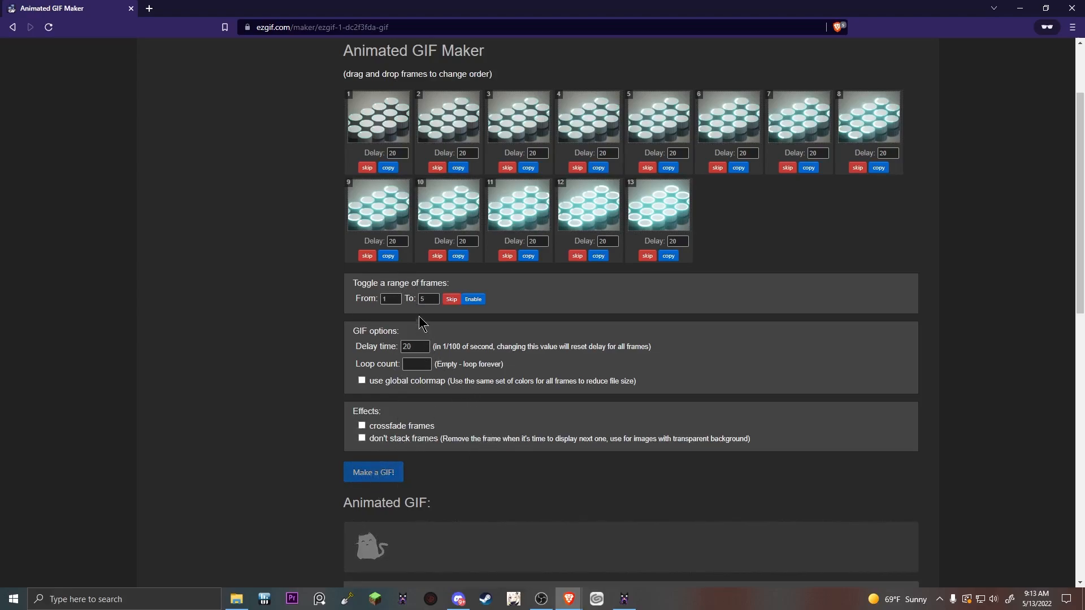
scroll(459, 333, down, 4)
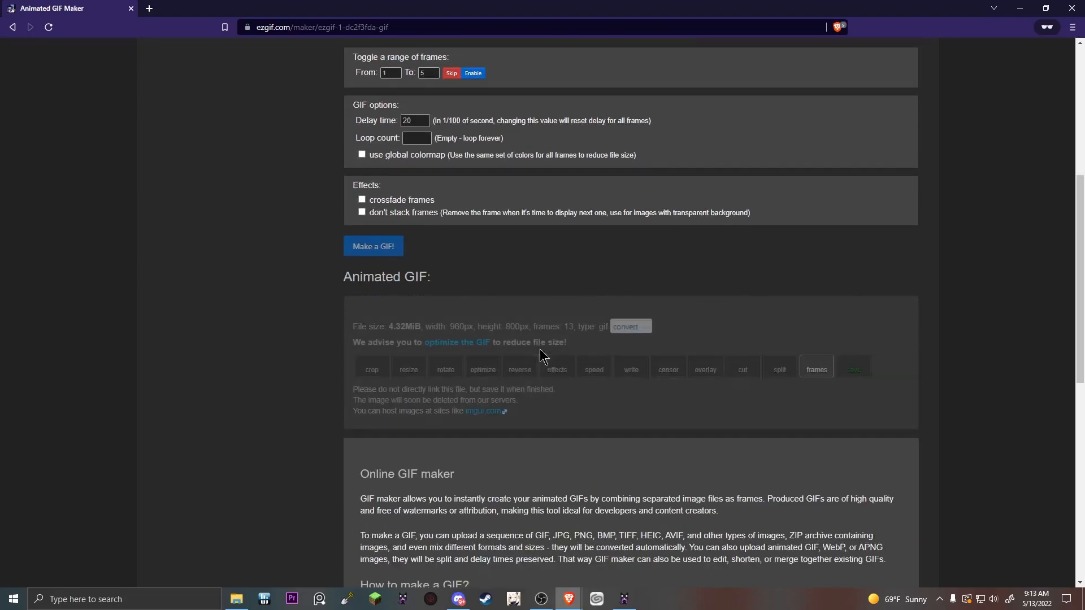
scroll(489, 356, down, 4)
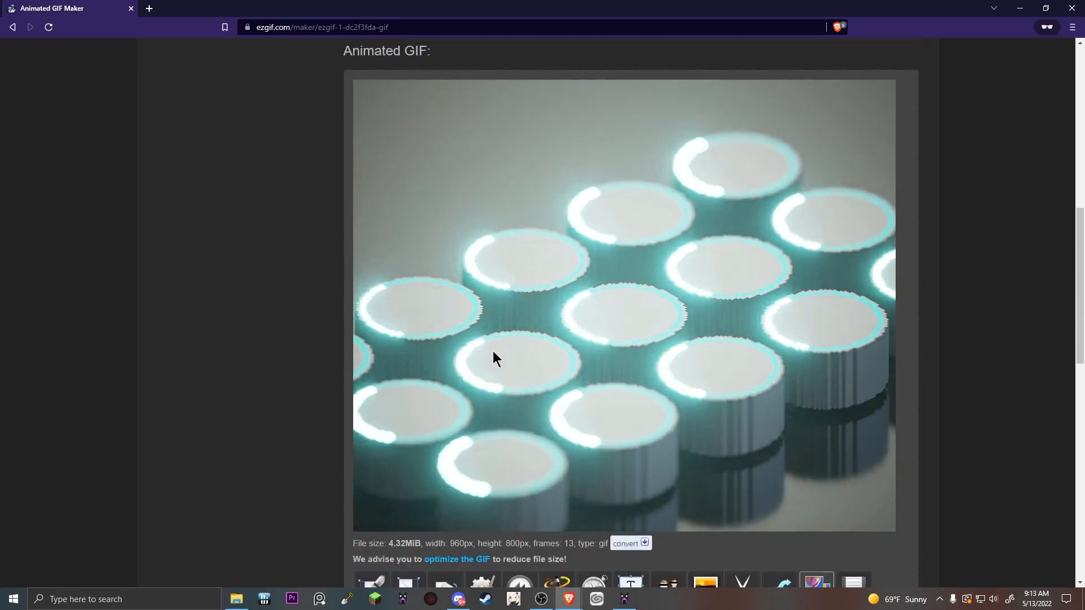
scroll(497, 354, down, 2)
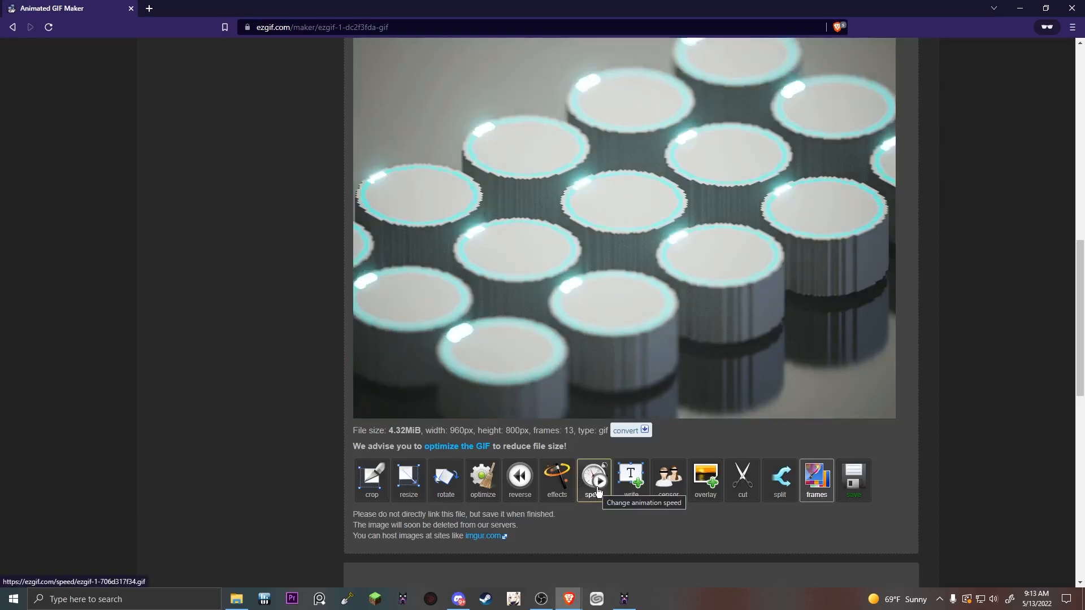
Change the GIF's animation speed to 125% of the current speed
click(594, 481)
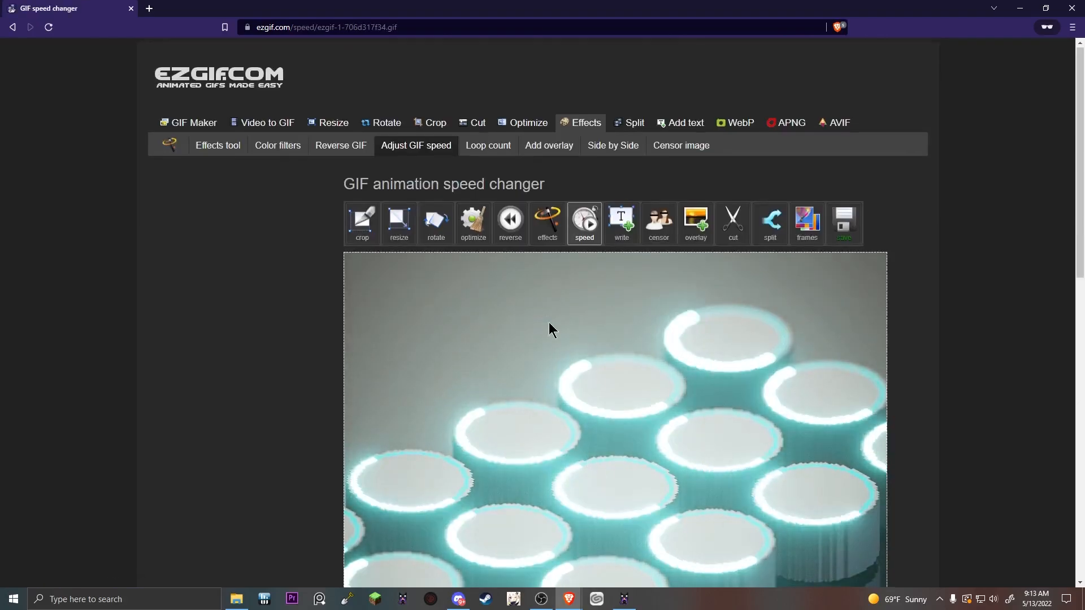
scroll(546, 324, down, 7)
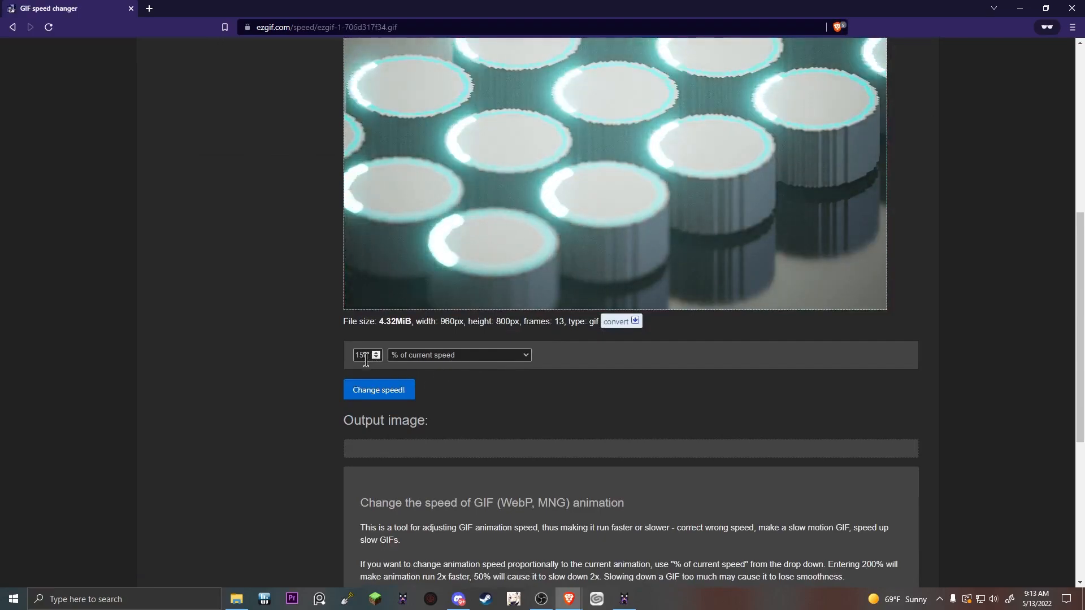
double_click(366, 355)
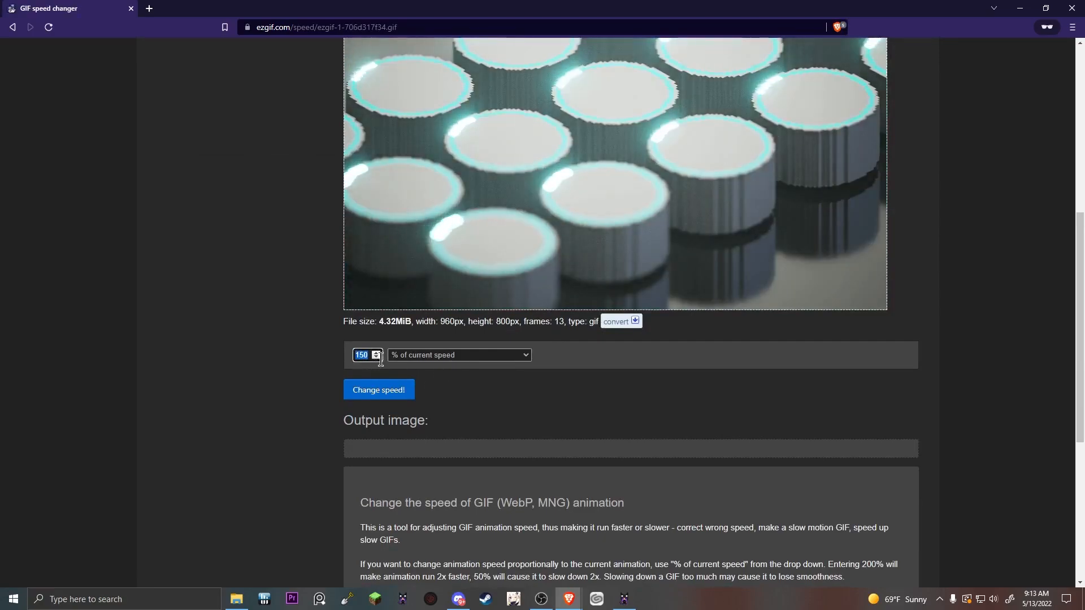
text(125)
click(377, 389)
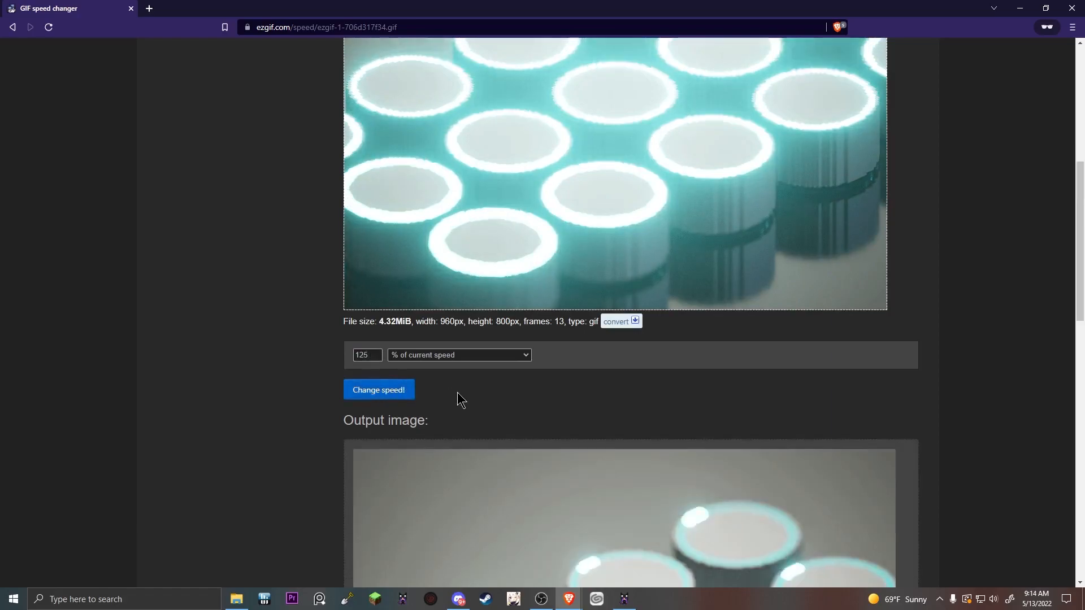
Apply the effect that runs the sped-up GIF to the end and reverses back to the start, without repeating first and last frames
scroll(474, 402, down, 6)
scroll(475, 402, down, 3)
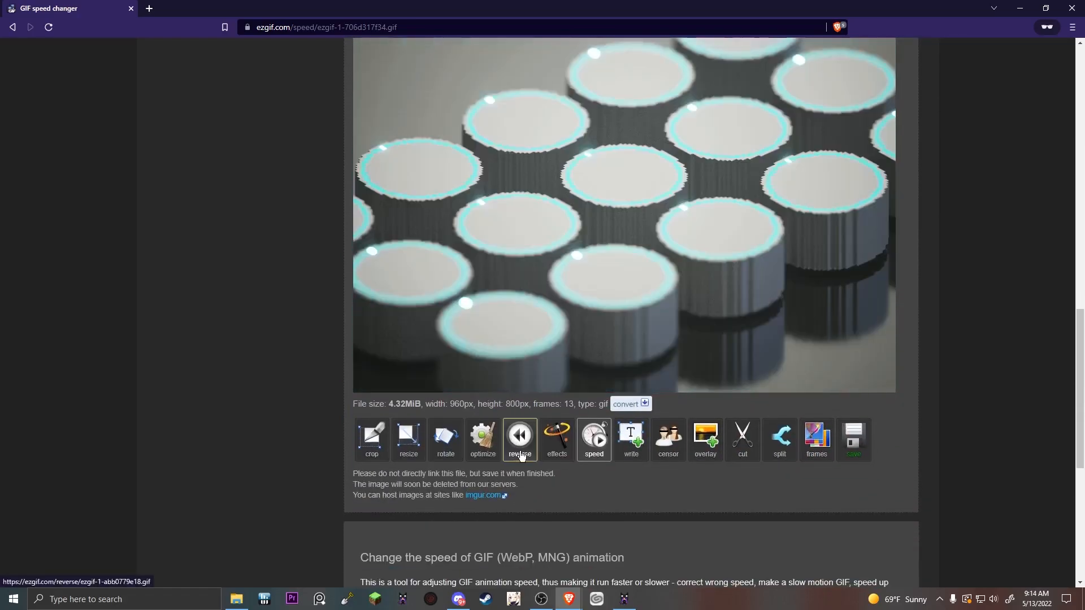
click(556, 441)
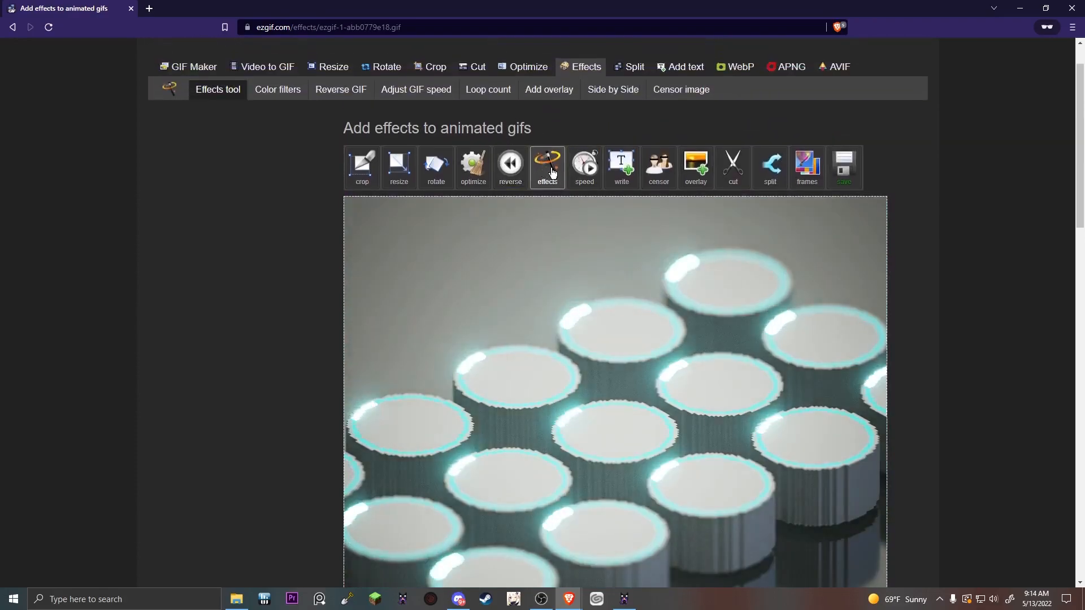
scroll(598, 260, down, 8)
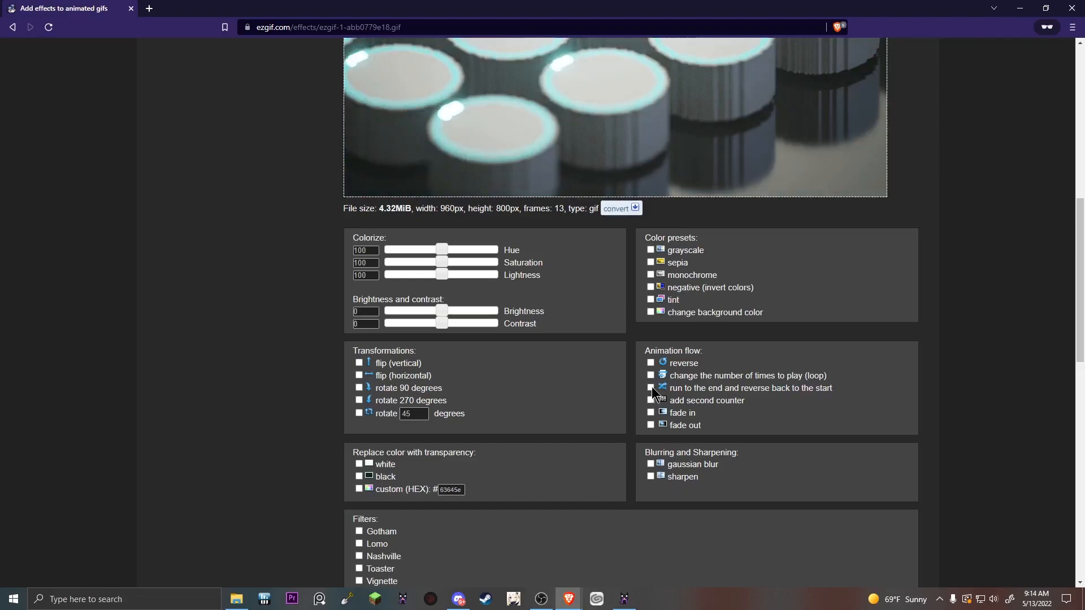
click(650, 387)
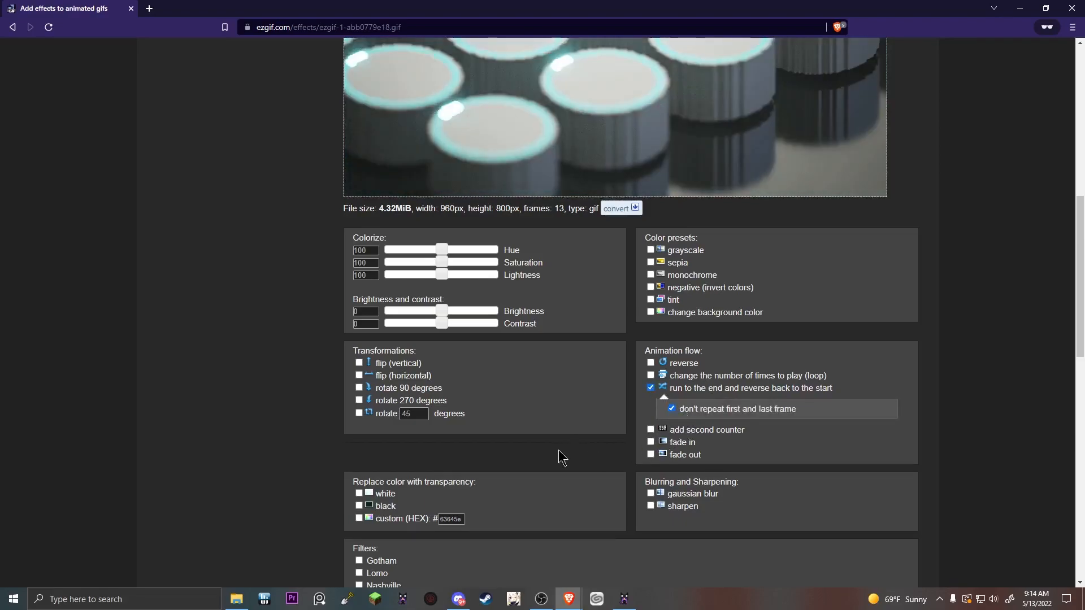
scroll(565, 424, down, 1)
scroll(565, 423, down, 5)
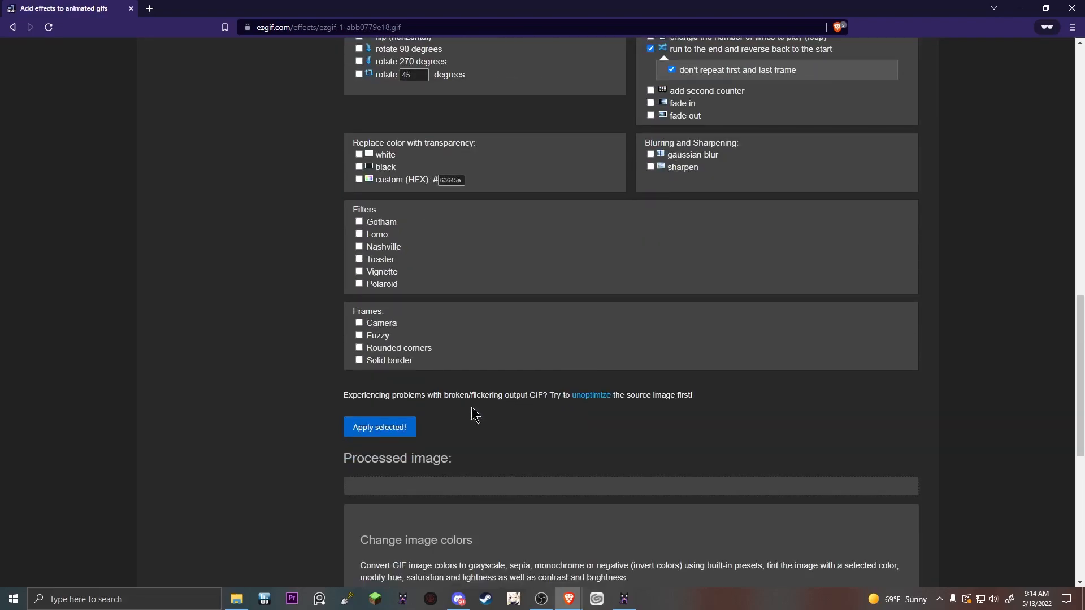
click(385, 433)
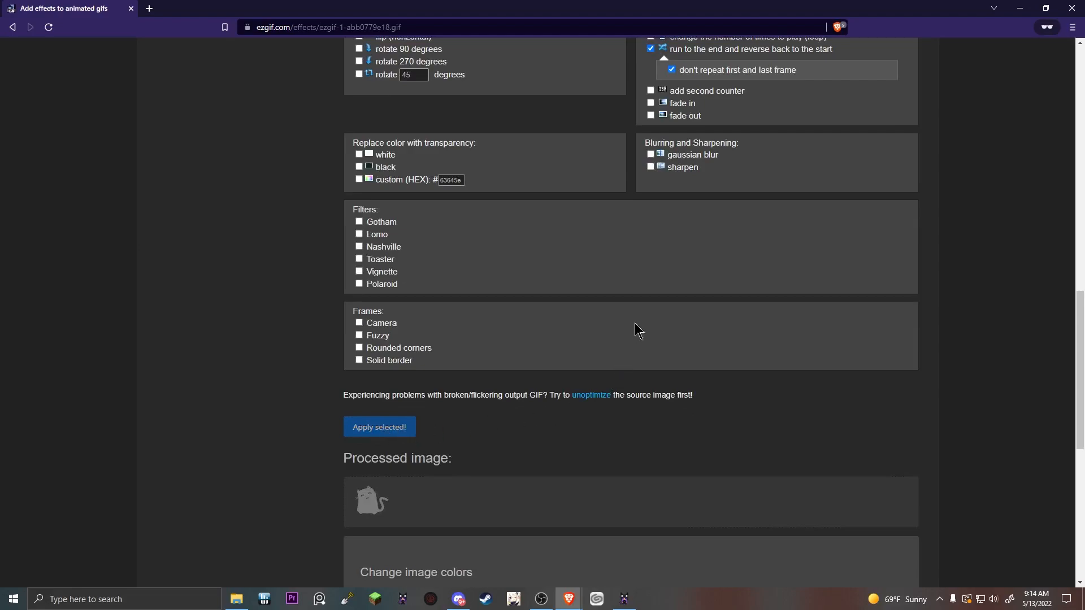
Save the processed GIF to the Desktop and open the saved file in Photos to watch it play
scroll(619, 378, down, 4)
scroll(620, 381, down, 2)
scroll(619, 382, up, 2)
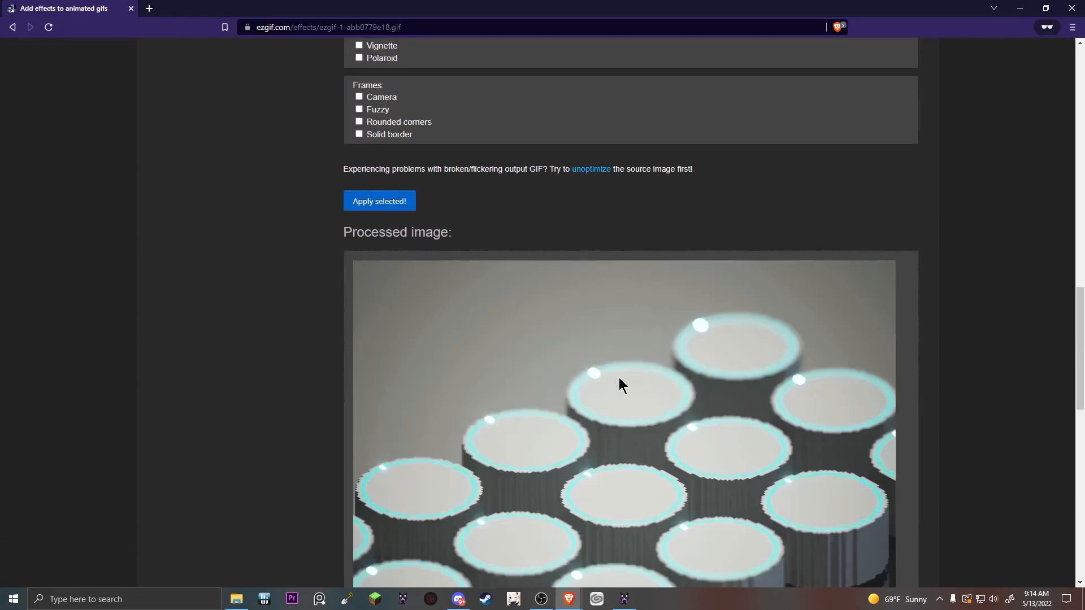
scroll(608, 377, down, 4)
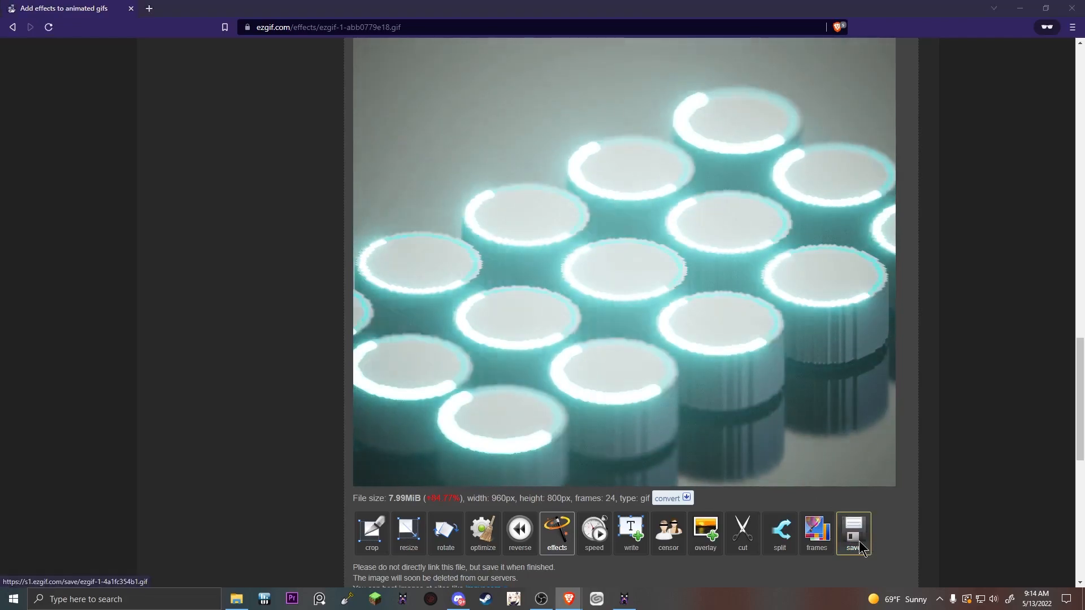
click(861, 548)
click(46, 88)
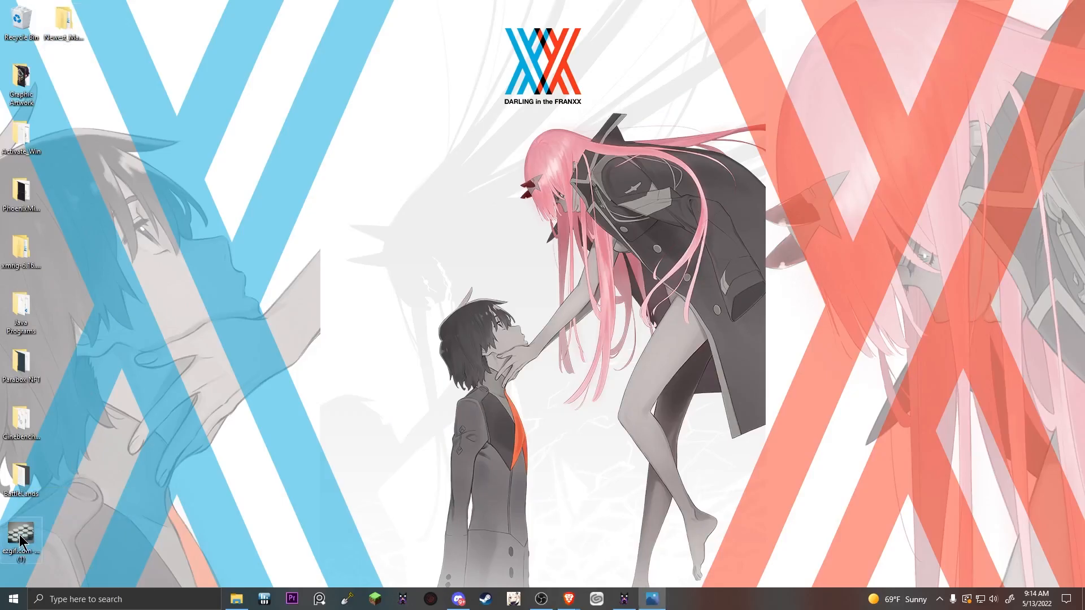
double_click(21, 535)
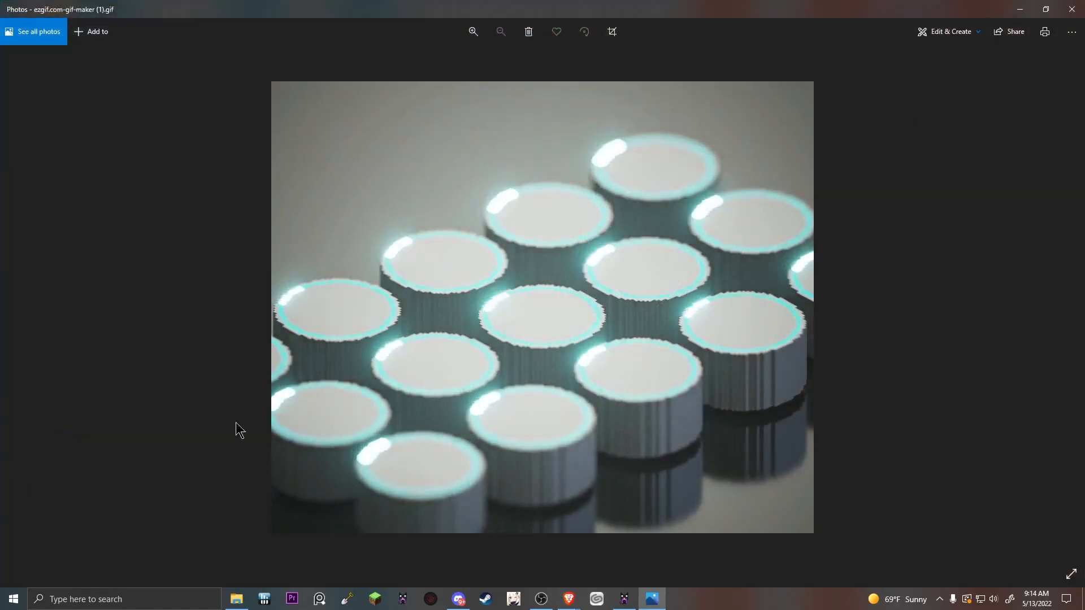